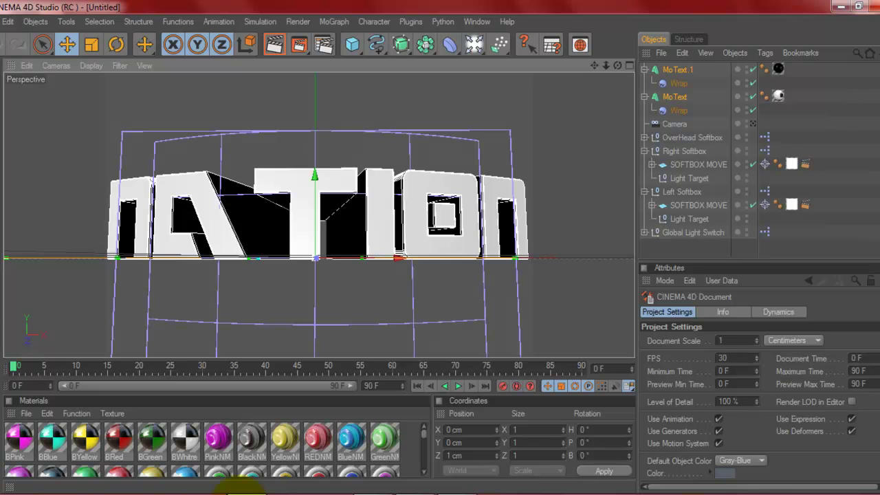
- Select the wrapped MoText.1 NATION text object for removal
left_click(674, 70)
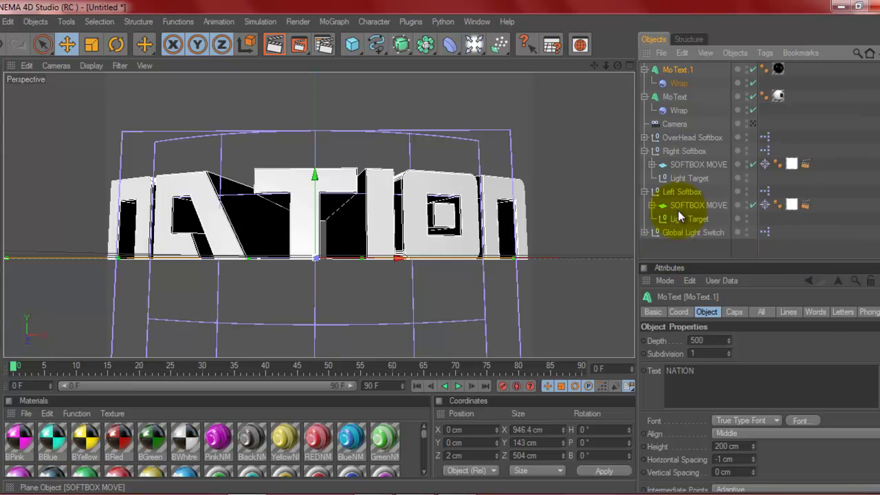
mouse_move(425, 439)
left_mouse_down()
mouse_move(422, 467)
mouse_move(427, 430)
left_mouse_up()
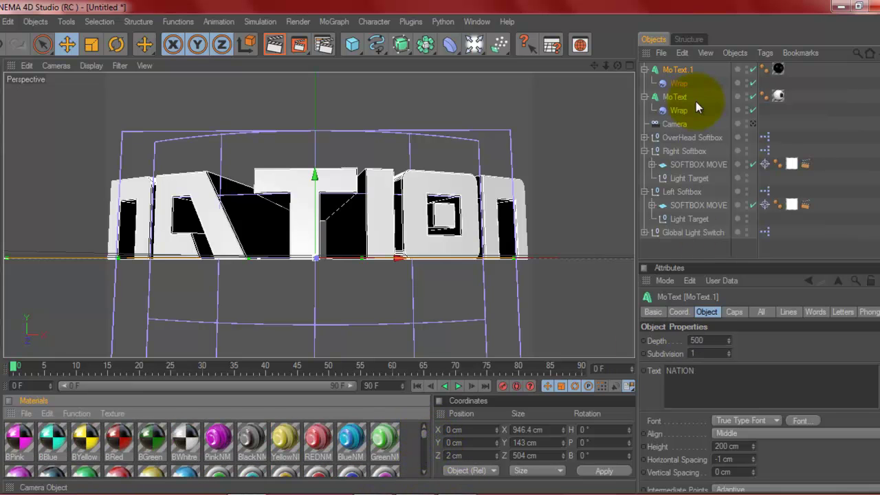
- Delete both wrapped NATION text objects and add a new default MoText object
key("Delete")
left_click(678, 69)
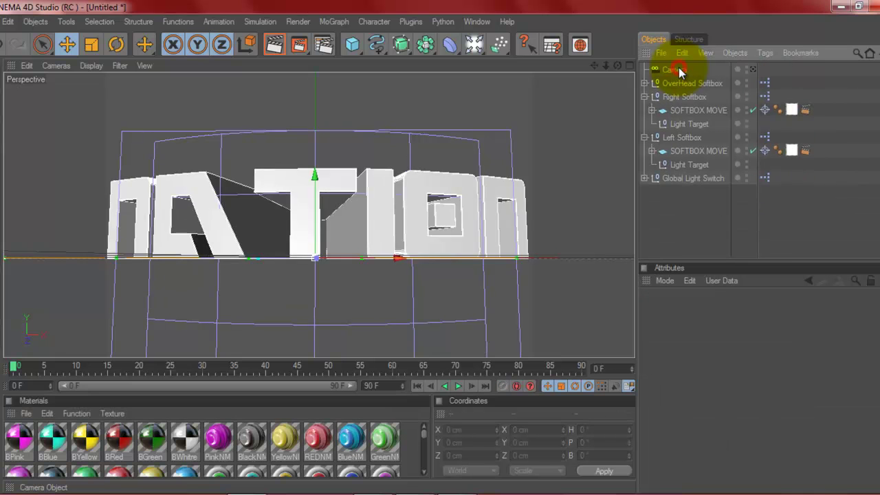
key("Delete")
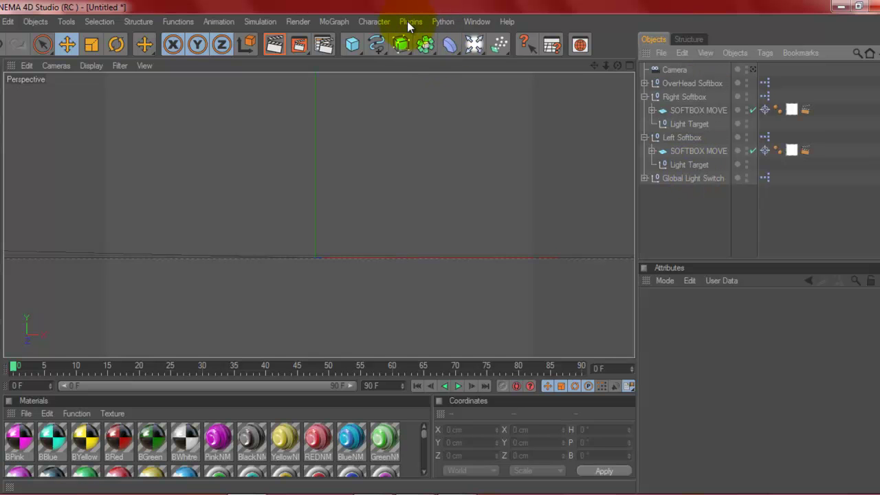
left_click(336, 22)
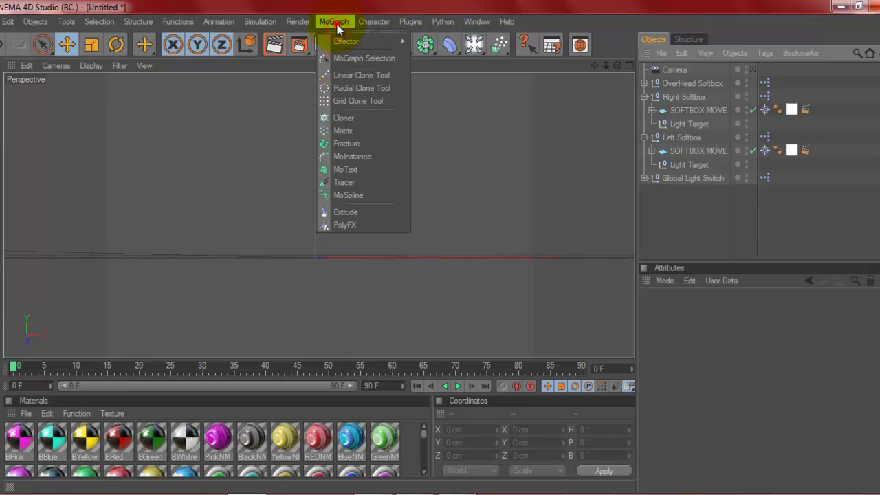
left_click(366, 173)
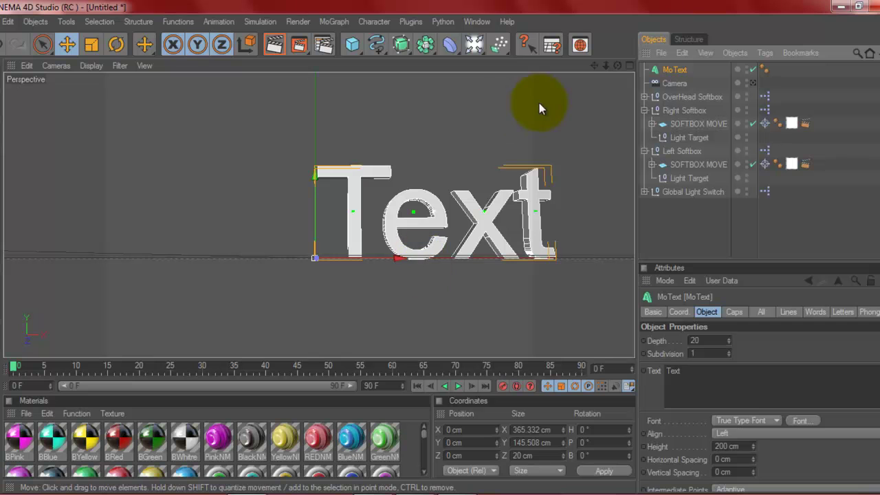
- Shift the new text left, change its wording to TUTORIAL and set depth to 100 cm
left_click_drag(403, 246, 437, 252)
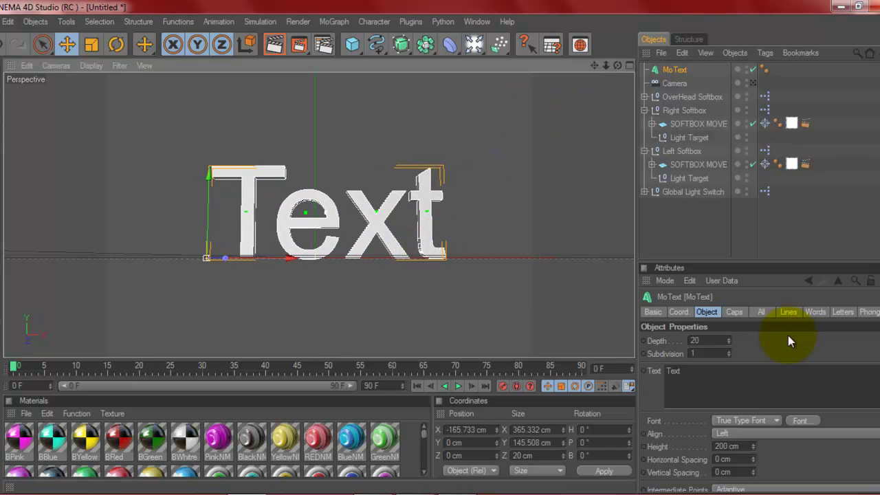
double_click(730, 381)
type("TU")
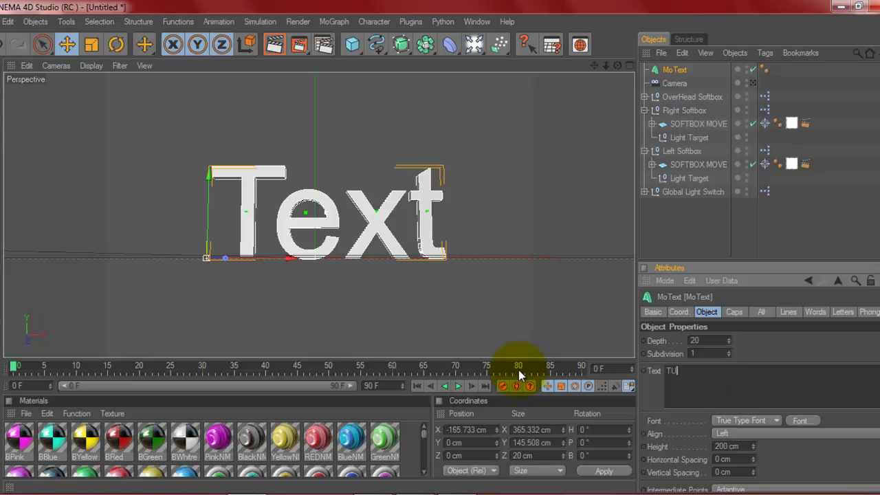
type("TORIAL")
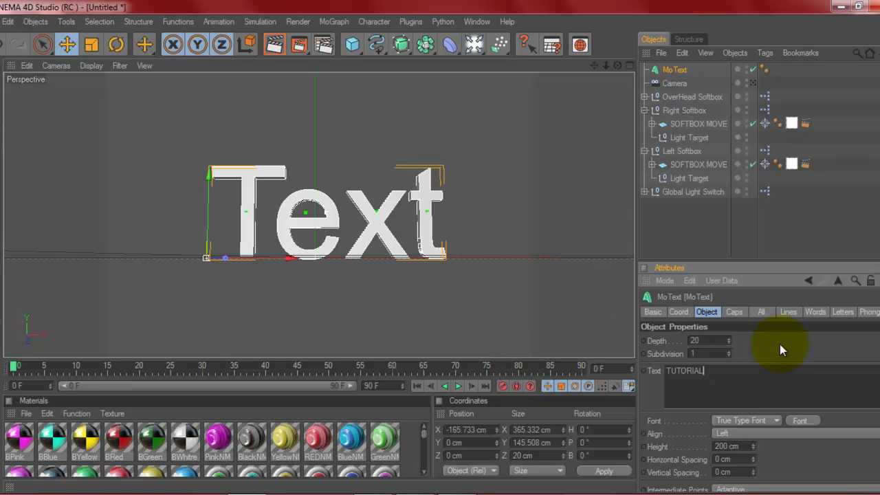
left_click(779, 344)
left_click_drag(602, 65, 439, 244)
left_click_drag(592, 66, 447, 246)
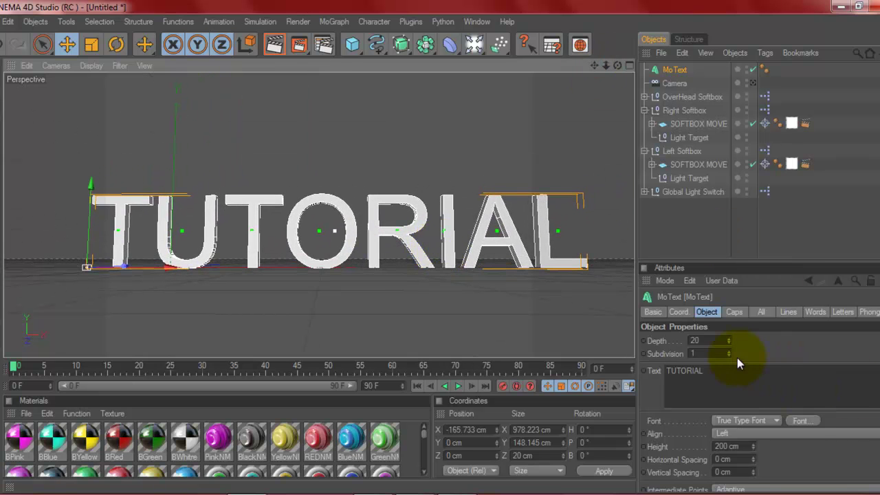
left_click(708, 340)
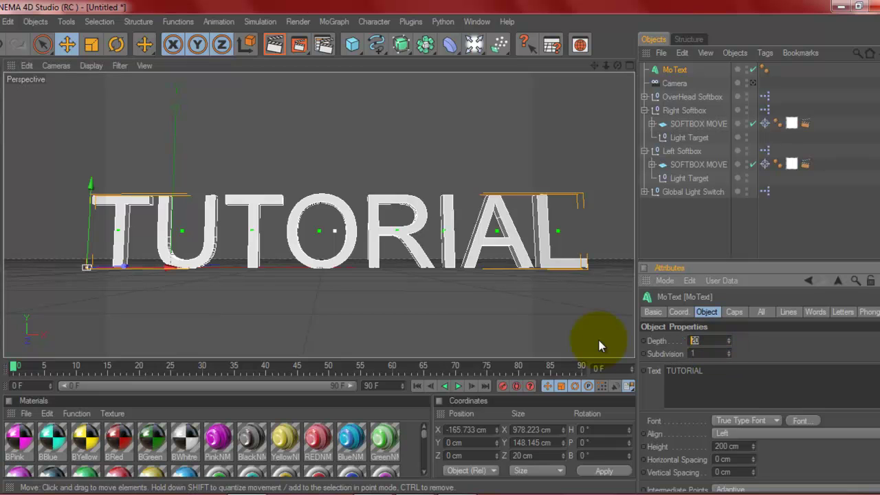
type("100")
key("Return")
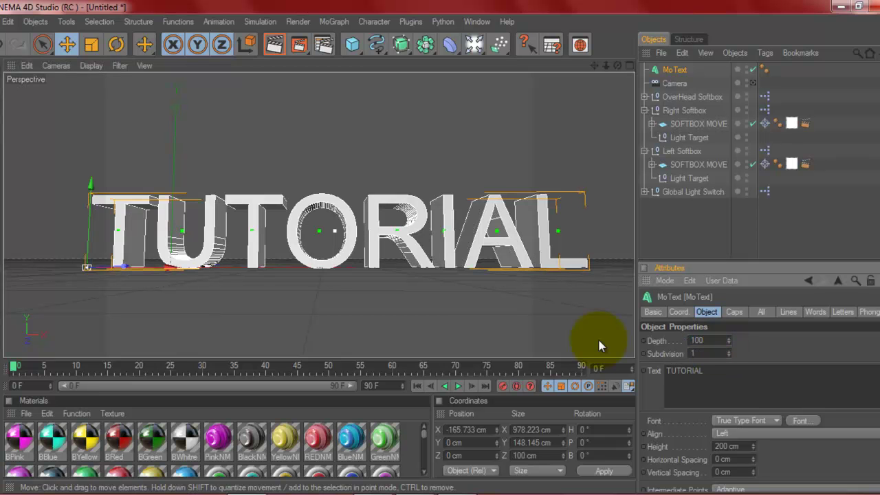
- Pick BankGothic Md BT as the text's font in the font chooser
left_click(800, 421)
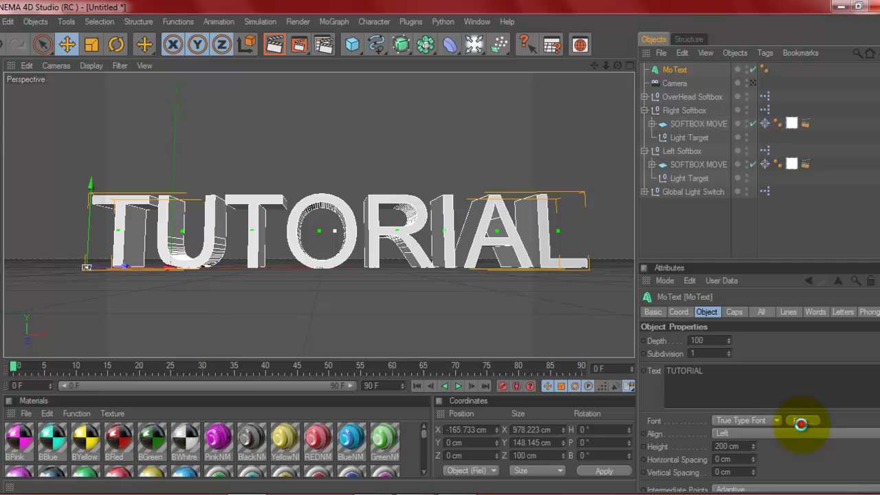
left_click(112, 163)
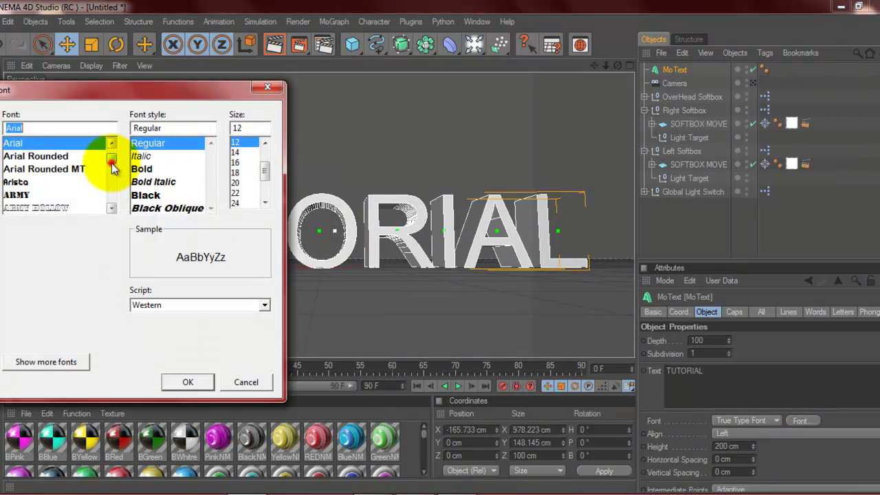
left_click(112, 208)
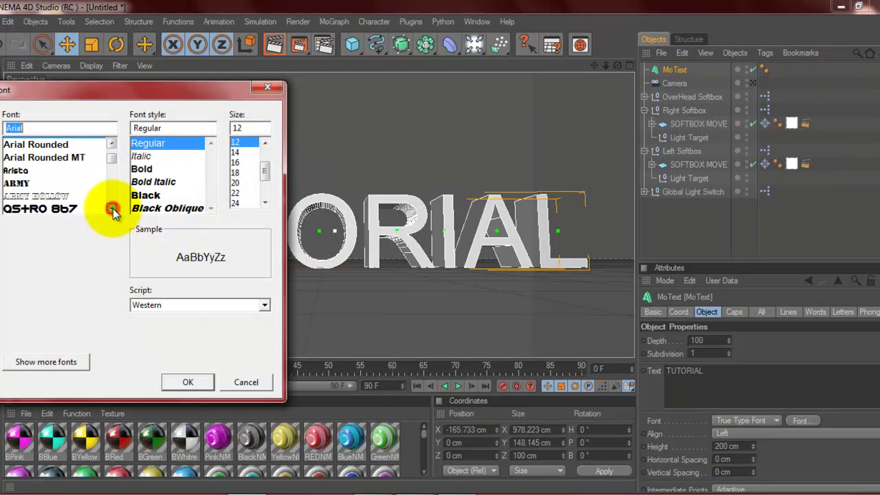
left_click(112, 208)
left_click(112, 209)
left_click(112, 208)
left_click(112, 208)
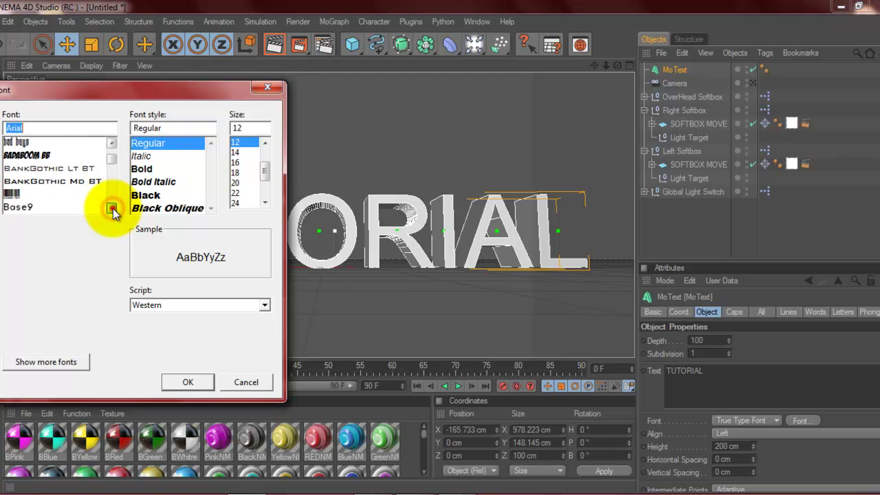
left_click(112, 208)
left_click(112, 208)
left_click_drag(113, 163, 112, 142)
left_click(79, 169)
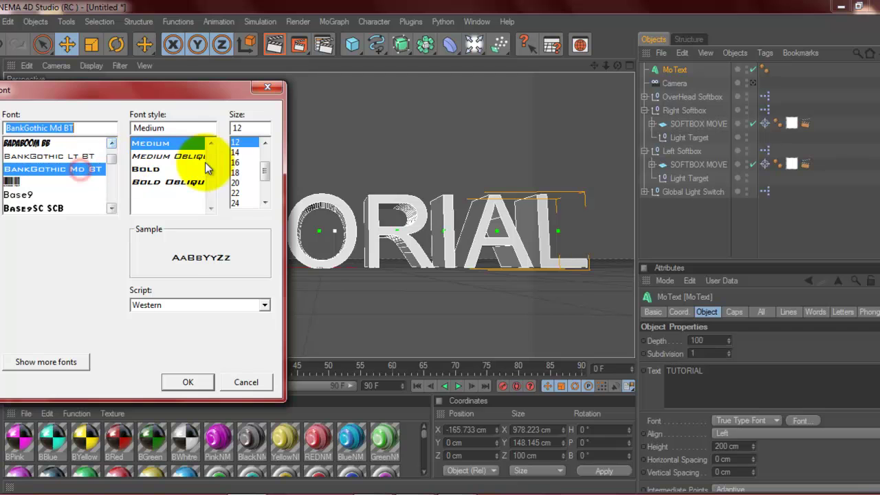
- Confirm the BankGothic Md BT font and apply the used metal material to the TUTORIAL text
left_click(188, 382)
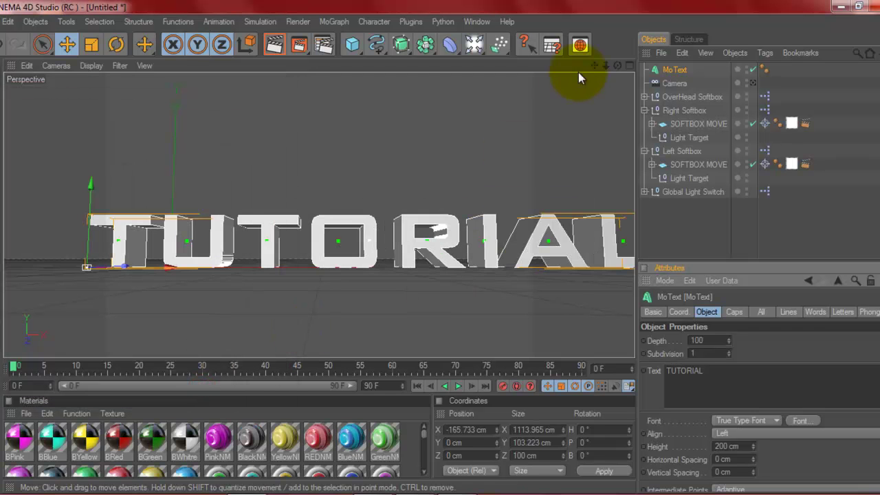
left_click_drag(594, 65, 440, 247)
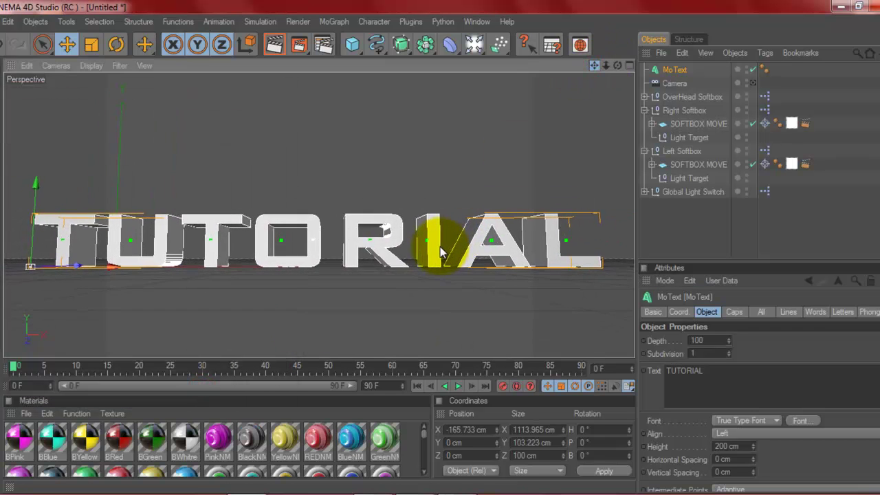
left_click_drag(595, 65, 426, 250)
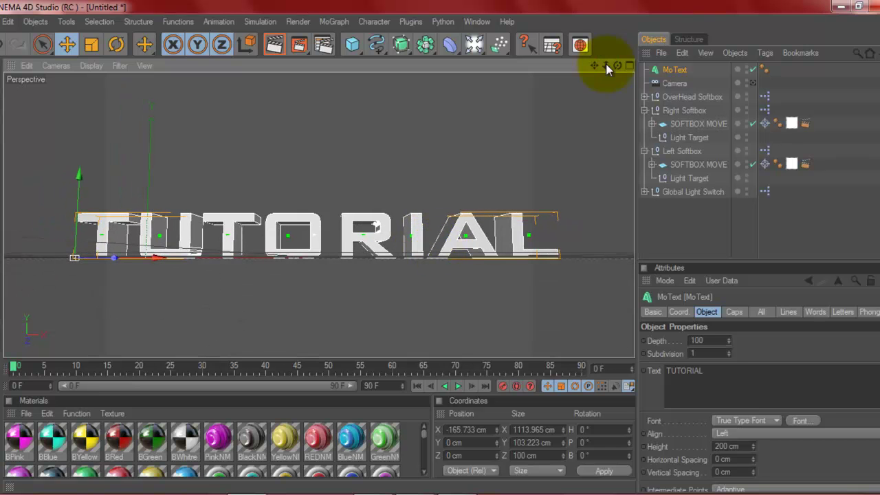
left_click_drag(604, 67, 441, 249)
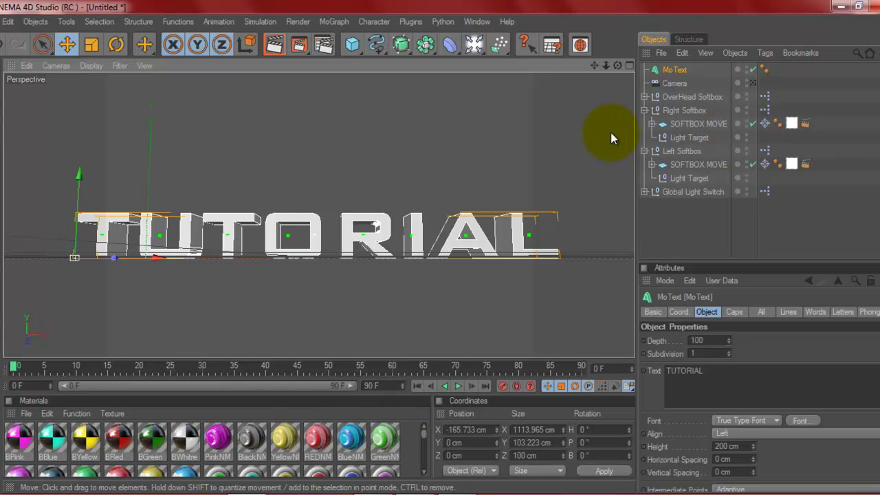
left_click(424, 474)
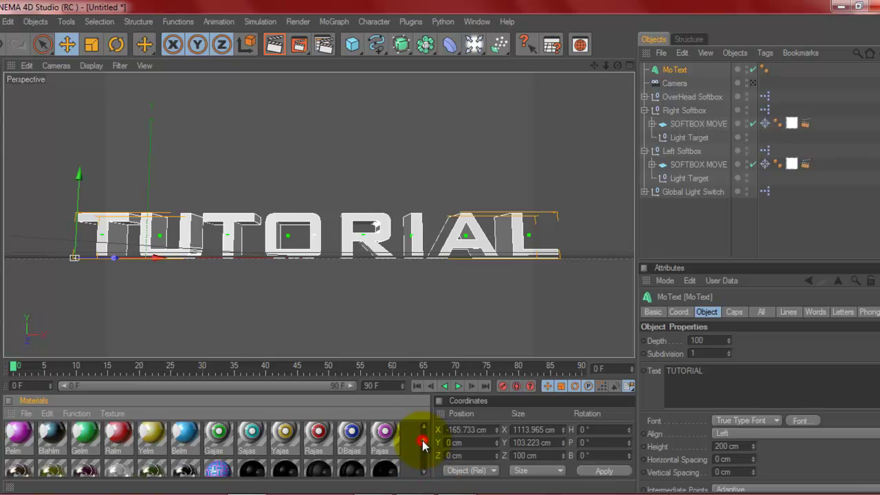
mouse_move(423, 443)
left_mouse_down()
mouse_move(422, 469)
mouse_move(422, 448)
left_mouse_up()
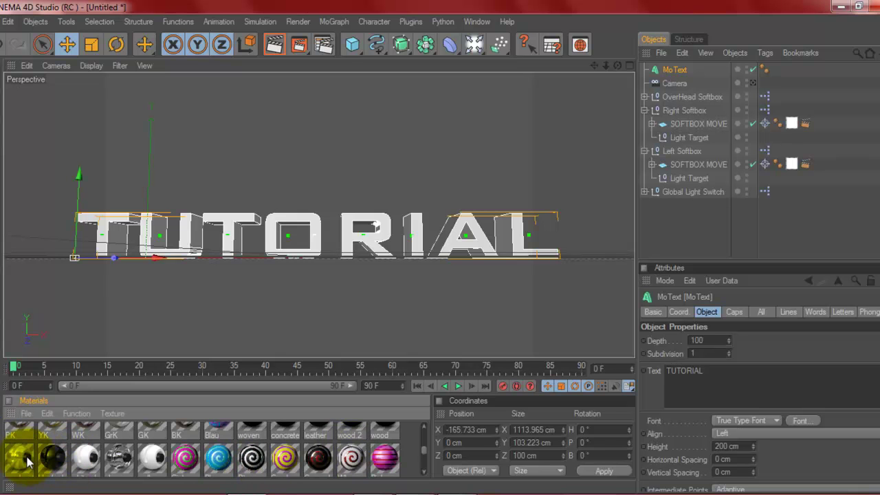
left_click_drag(28, 462, 677, 72)
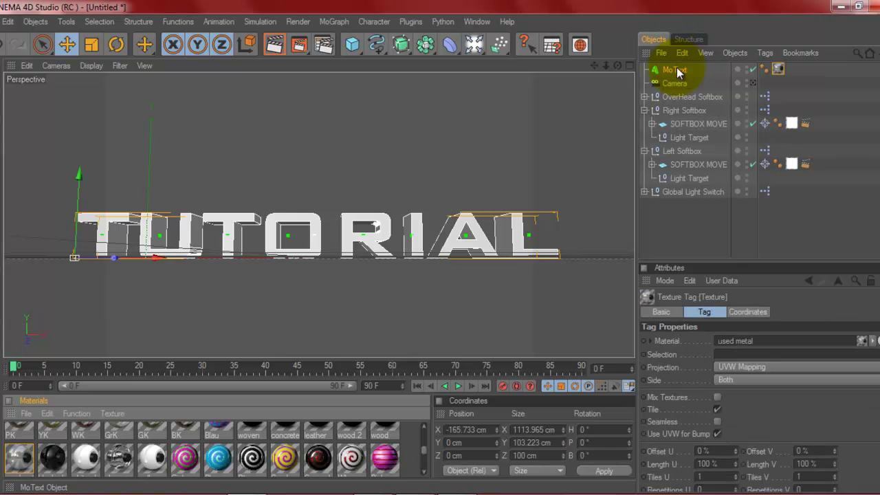
- Test-render the scene past the missing-texture warning, then select the TUTORIAL MoText object
left_click(687, 231)
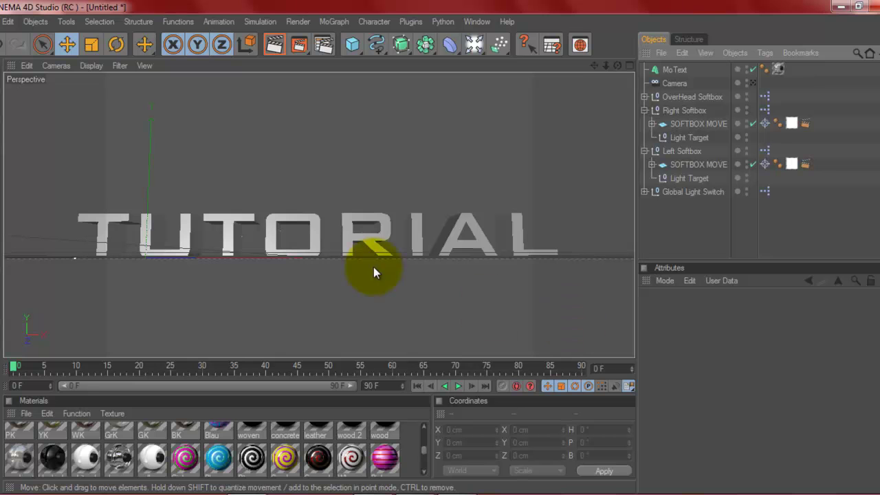
left_click(274, 45)
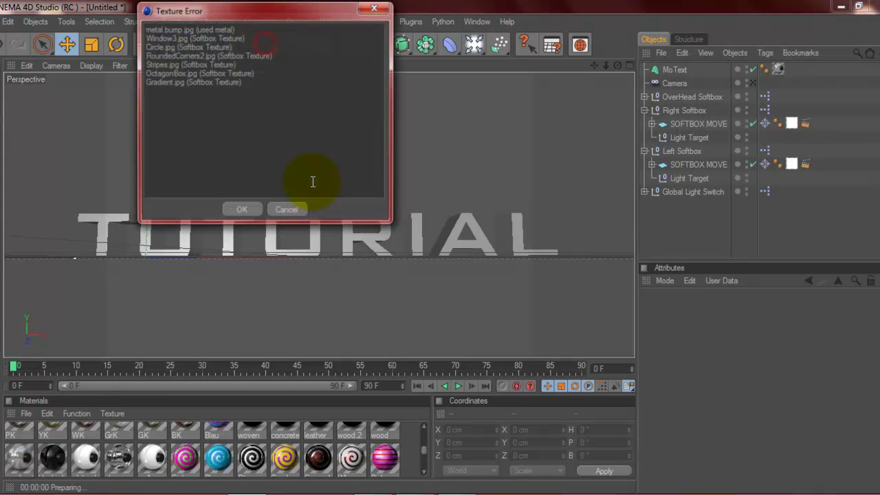
left_click(237, 209)
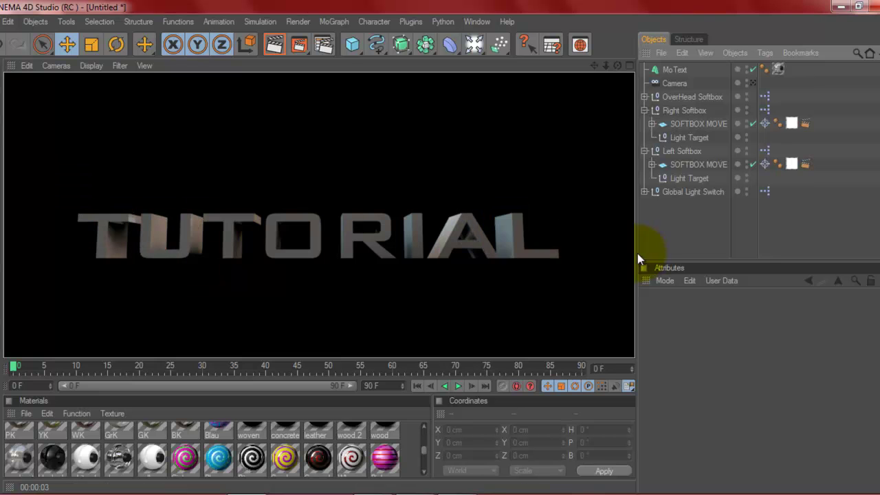
left_click(681, 191)
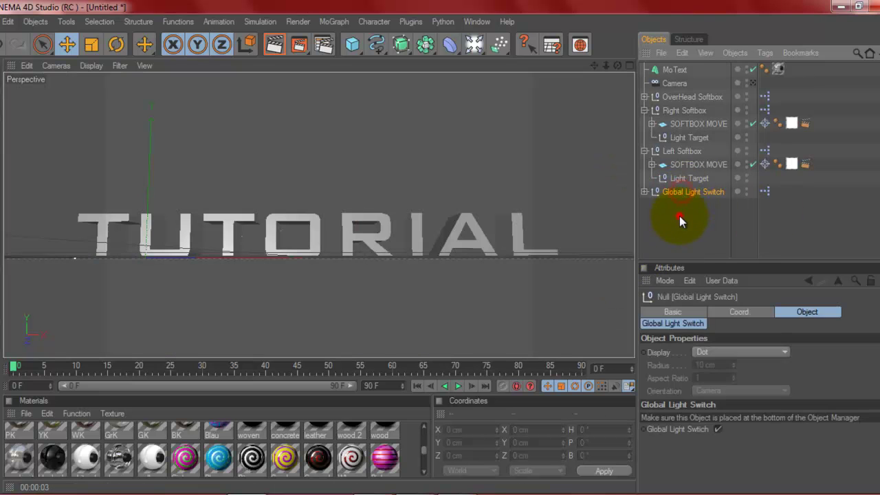
left_click(679, 216)
left_click(679, 69)
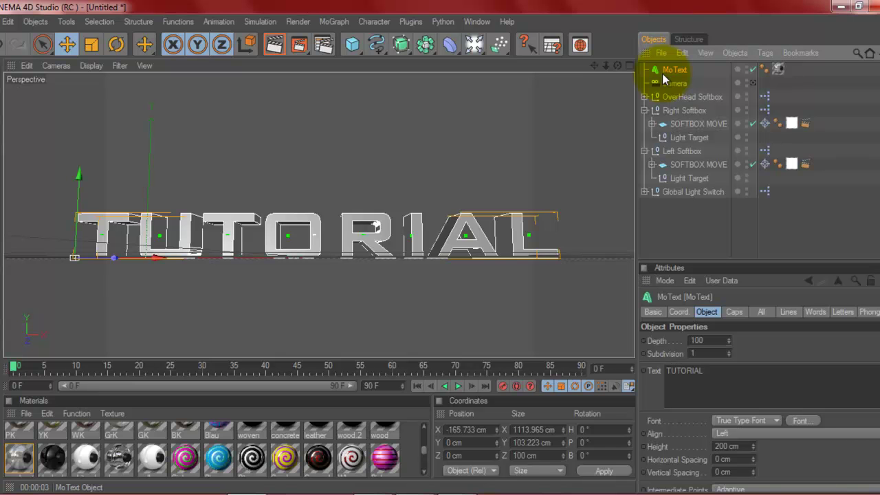
- Paste a copy of the TUTORIAL text as MoText.1 and move it to Z 10 cm
key("ctrl+v")
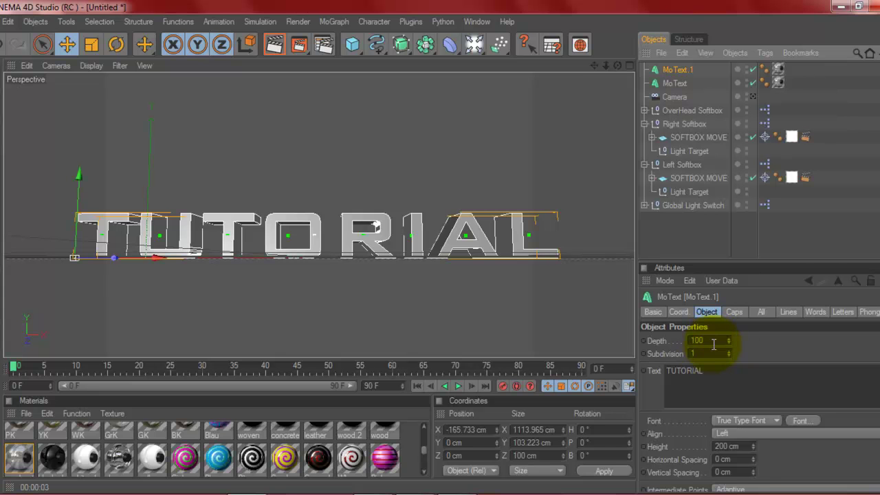
left_click(678, 312)
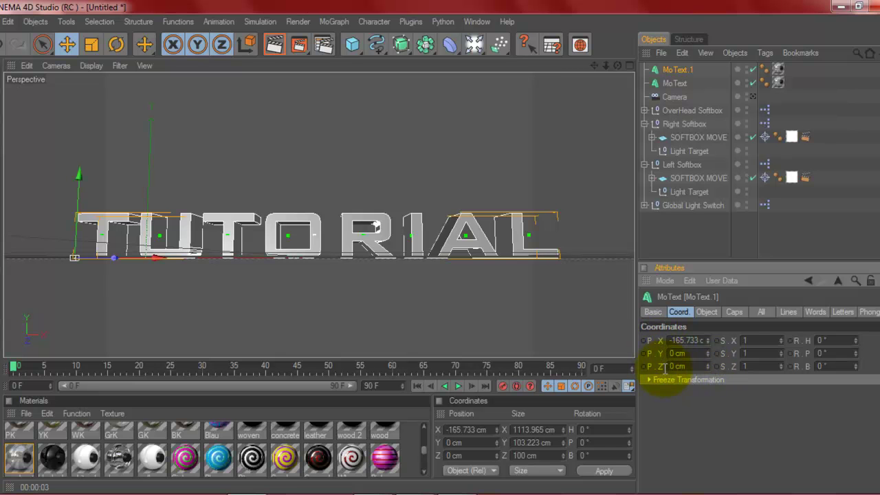
left_click(707, 369)
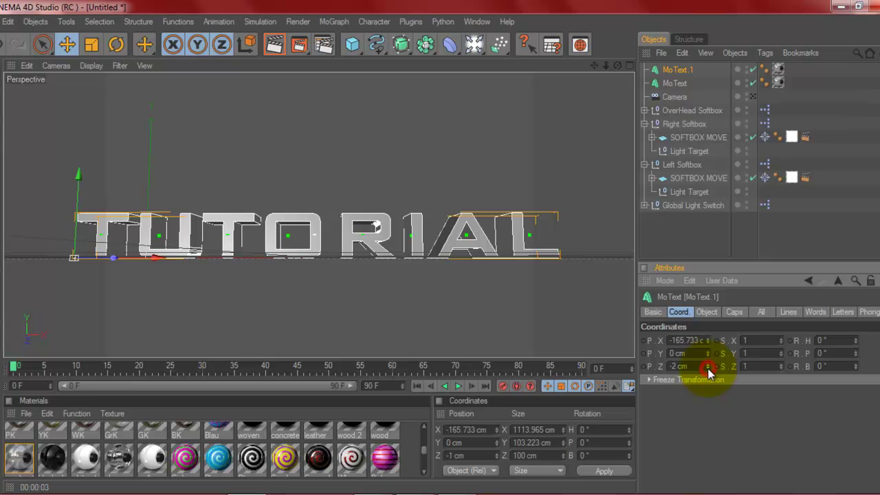
left_click(708, 370)
left_click(708, 371)
left_click(709, 371)
left_click_drag(709, 371, 708, 365)
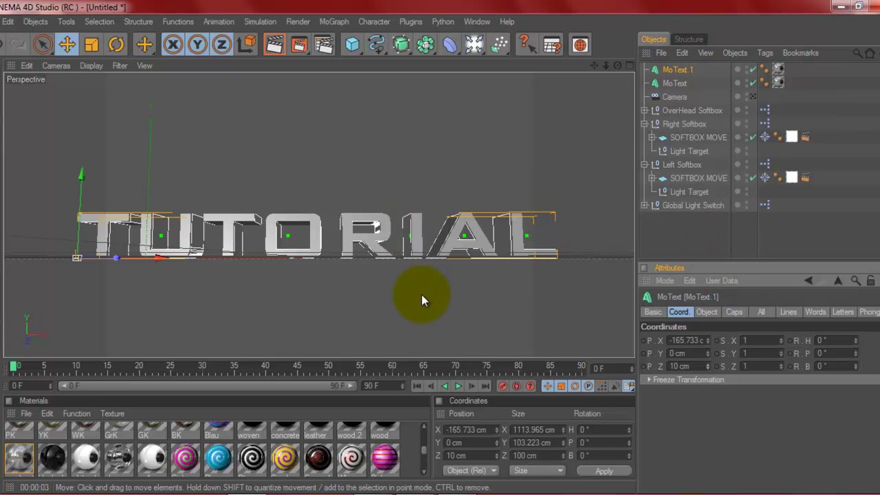
- Set MoText.1 start and end caps to Fillet Cap with 2 cm radius each
left_click(731, 313)
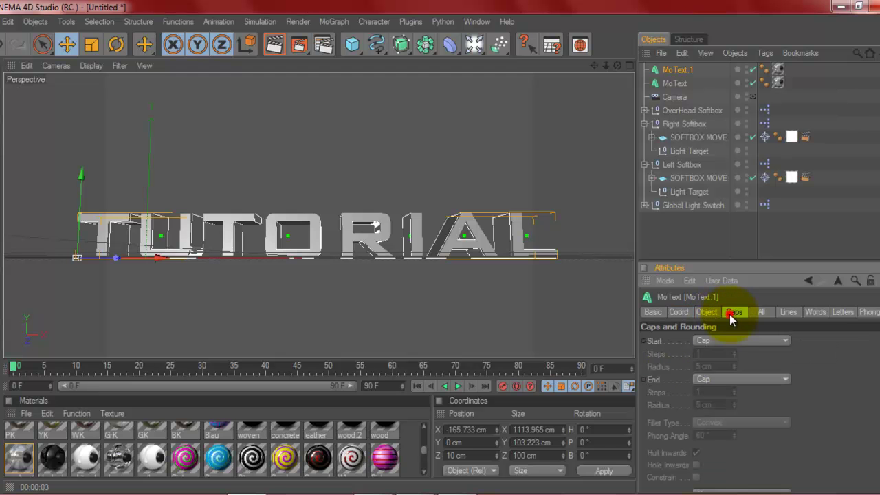
left_click(730, 340)
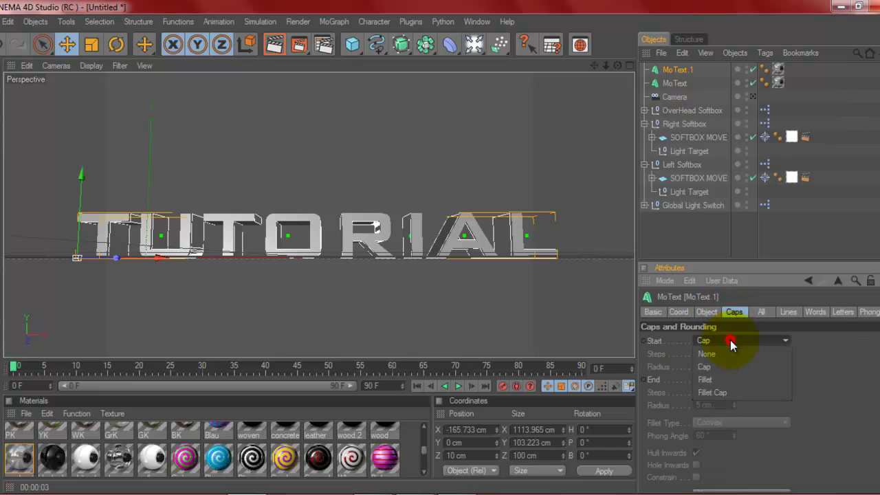
left_click(731, 395)
left_click(726, 380)
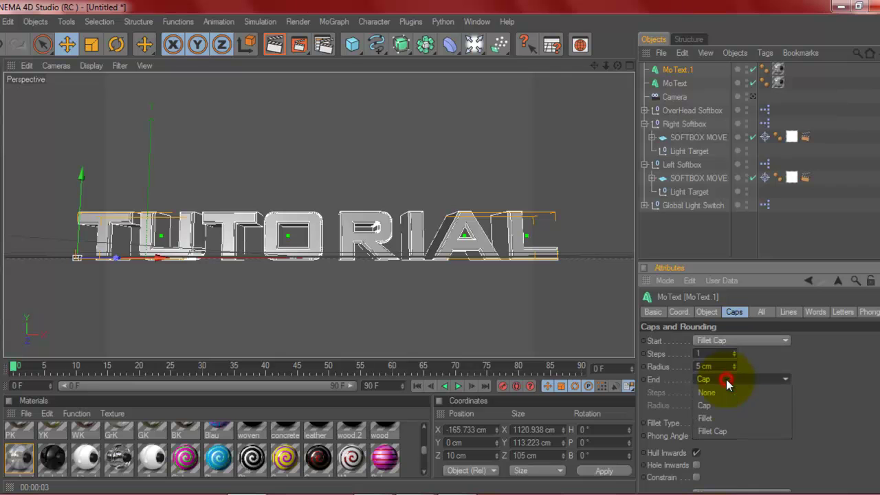
left_click(735, 430)
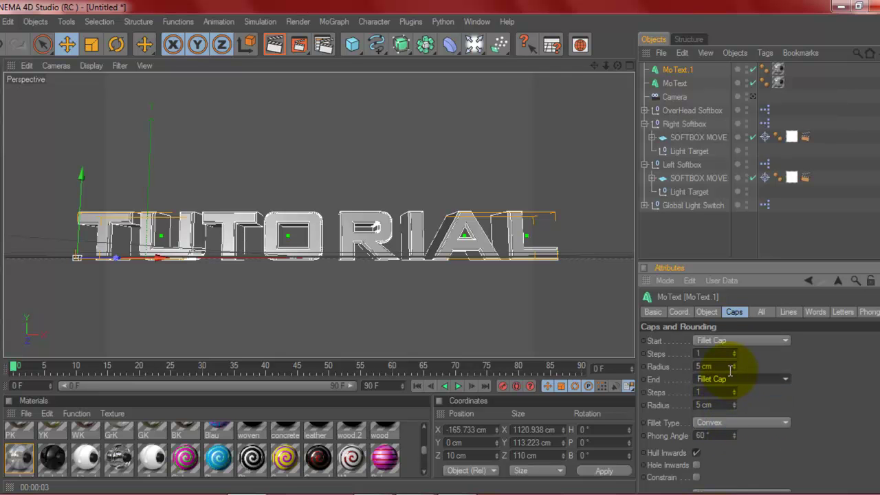
left_click_drag(735, 372, 736, 371)
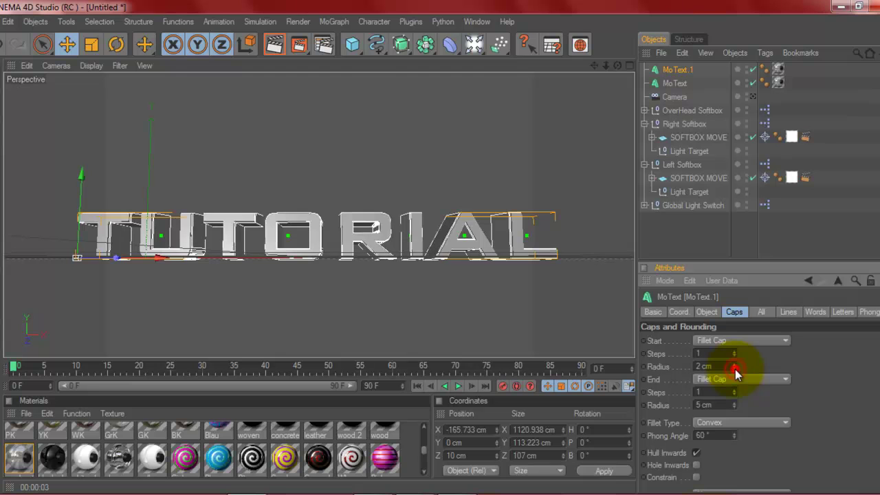
left_click_drag(733, 404, 735, 404)
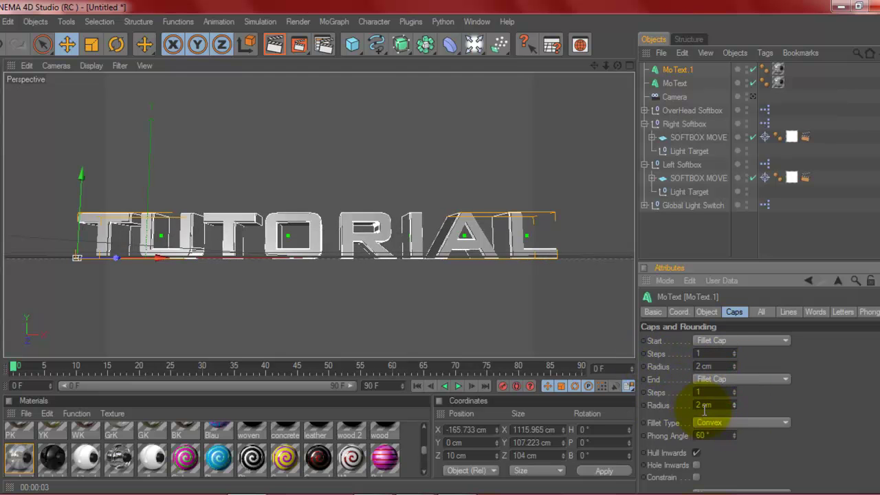
- Clear the selection and test-render the view, dismissing the missing-textures warning
left_click(676, 243)
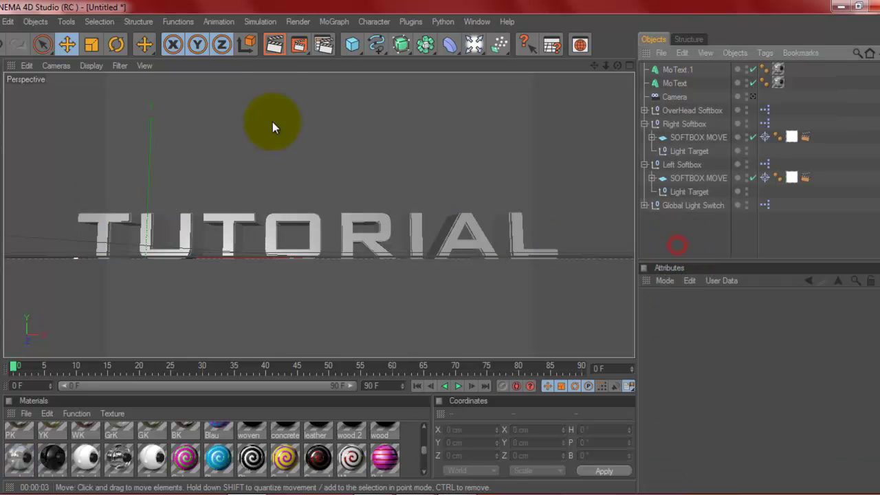
left_click(278, 44)
left_click(298, 209)
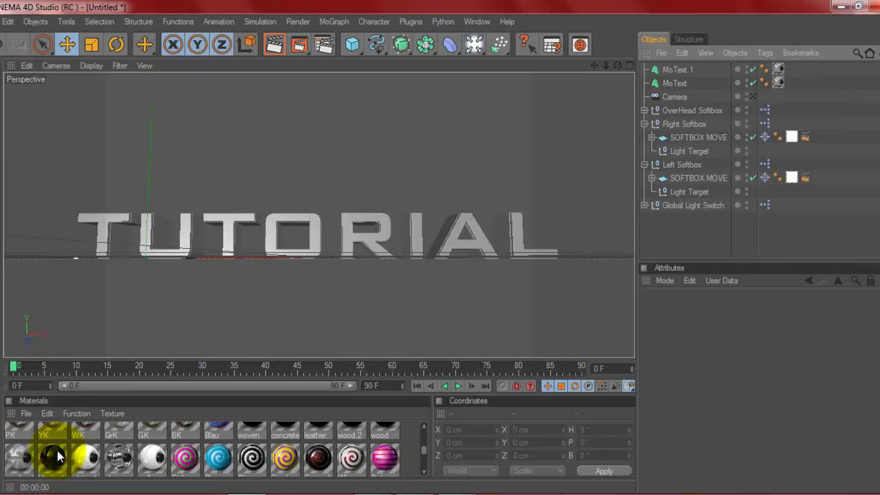
- Apply the black plastic material to MoText.1, test-render it, then restore normal viewport shading
left_click_drag(57, 451, 678, 70)
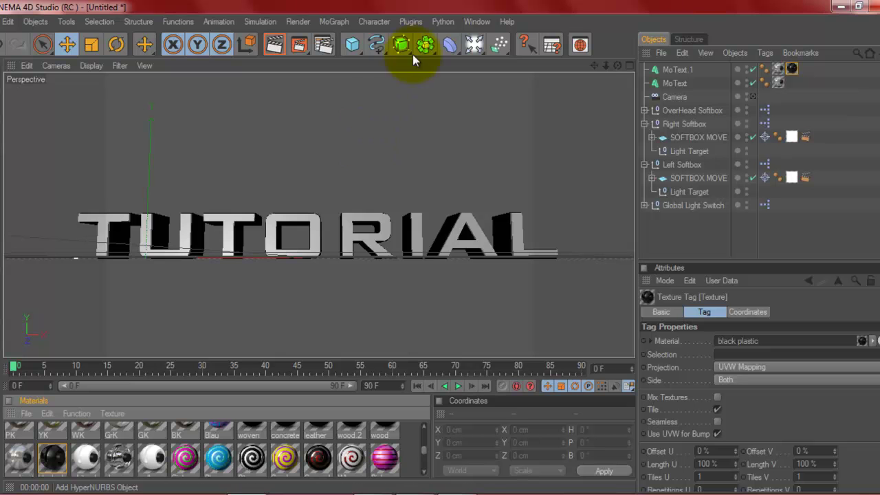
left_click(273, 49)
left_click(249, 211)
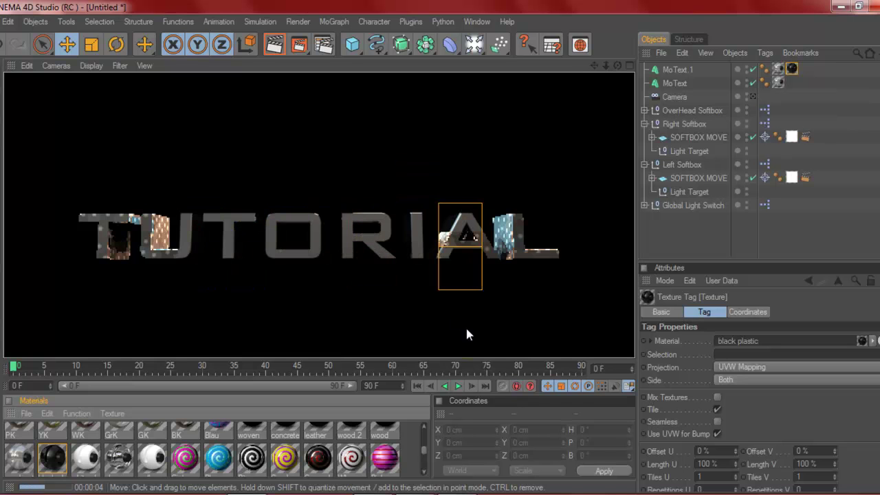
left_click(501, 448)
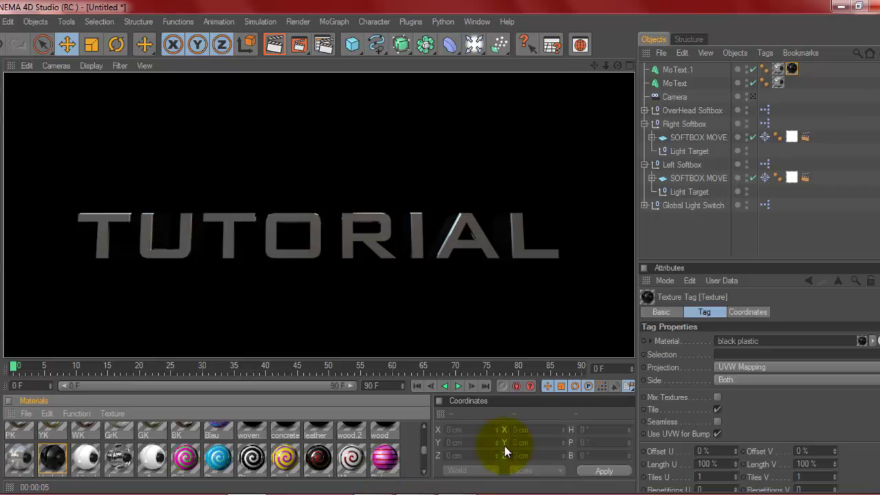
left_click(462, 229)
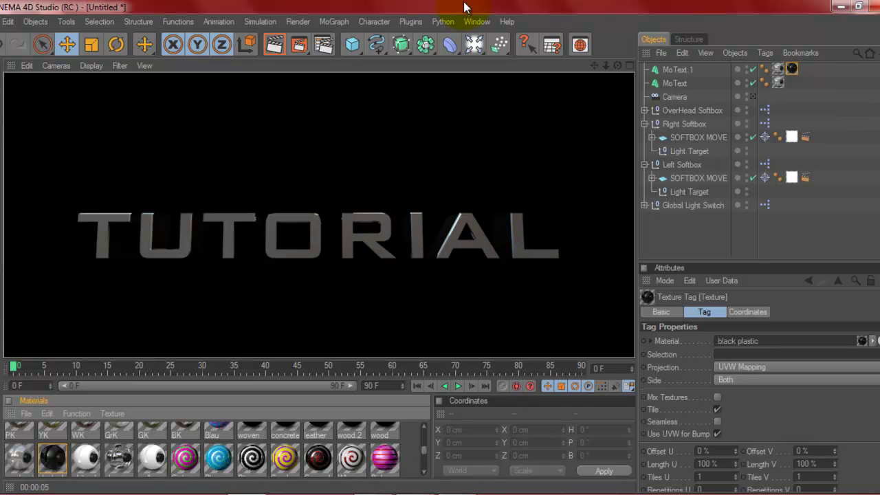
left_click(692, 240)
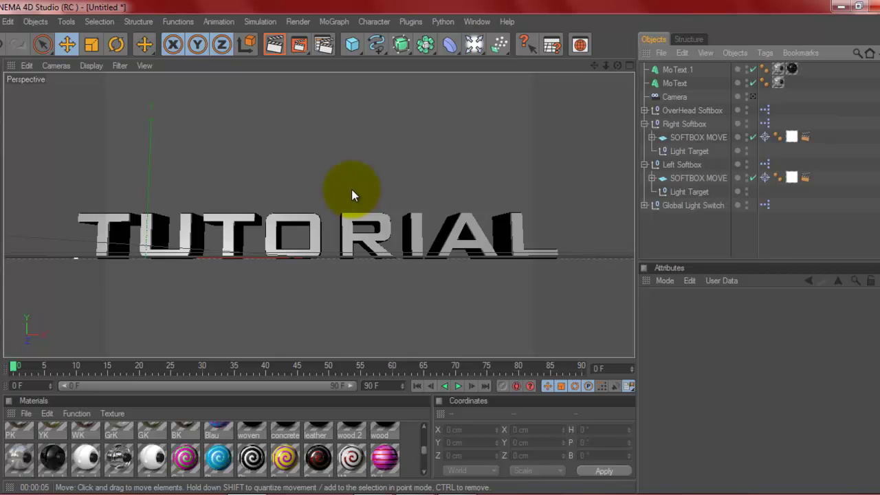
- Add two Wrap deformers to the scene
left_click(449, 49)
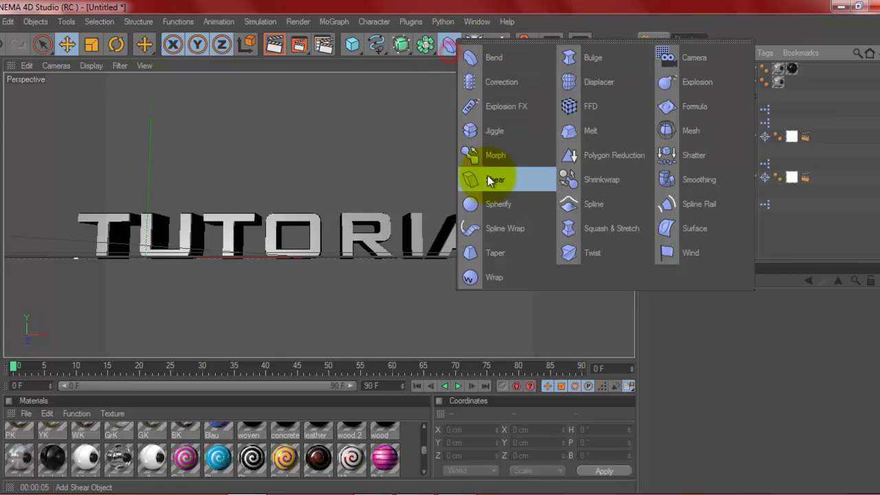
left_click(519, 276)
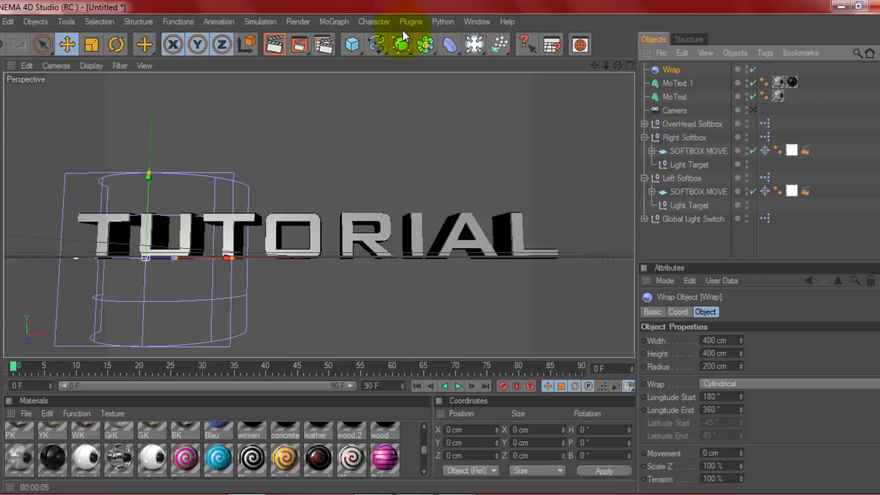
left_click(451, 47)
left_click(476, 276)
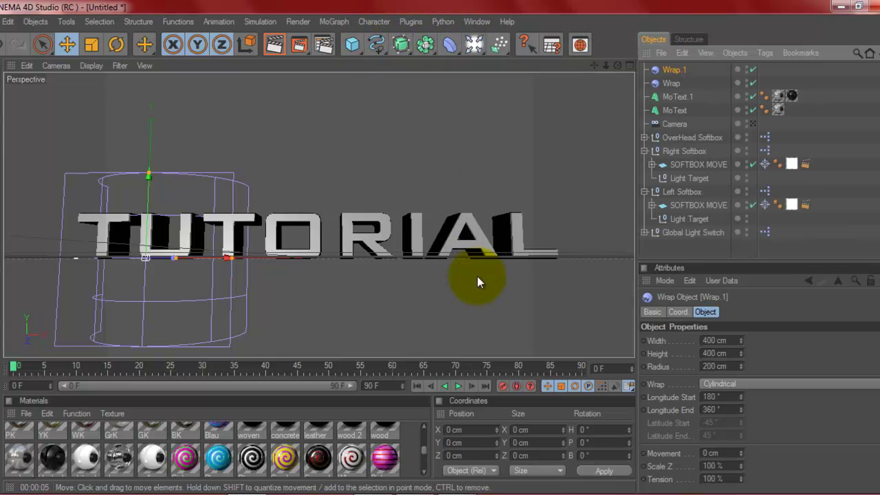
- Nest Wrap under MoText.1 and Wrap.1 under MoText, then select the first Wrap
left_click(678, 97)
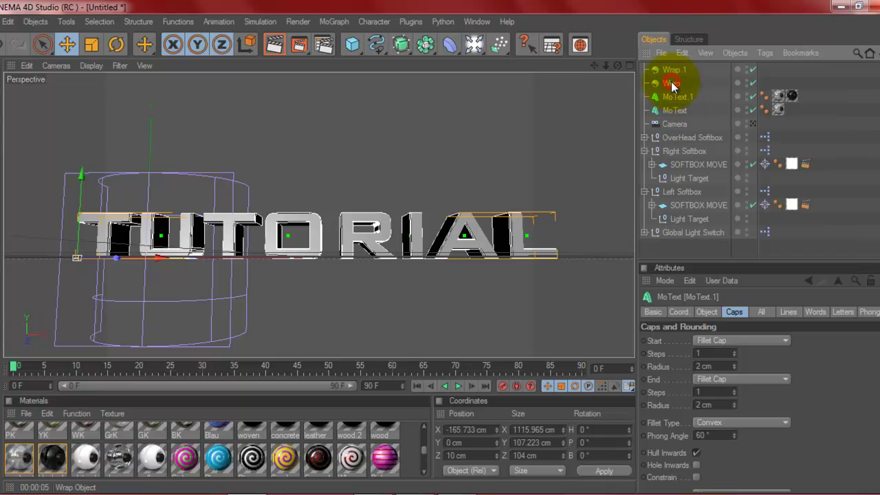
mouse_move(671, 83)
left_mouse_down()
mouse_move(680, 106)
mouse_move(675, 96)
left_mouse_up()
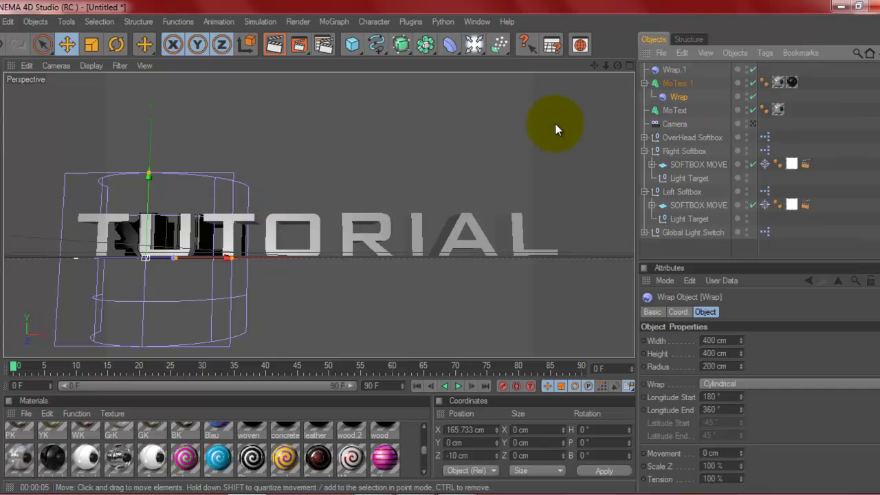
left_click_drag(679, 72, 674, 112)
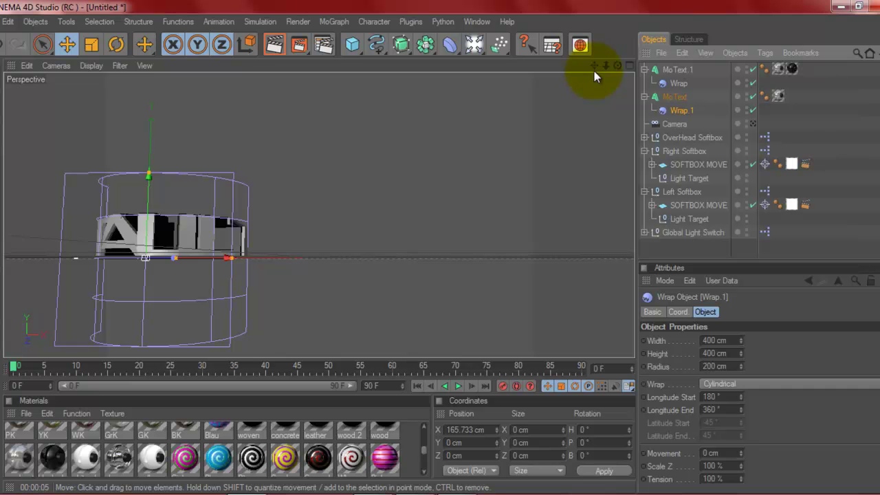
mouse_move(441, 247)
left_mouse_down()
mouse_move(451, 247)
mouse_move(438, 248)
left_mouse_up()
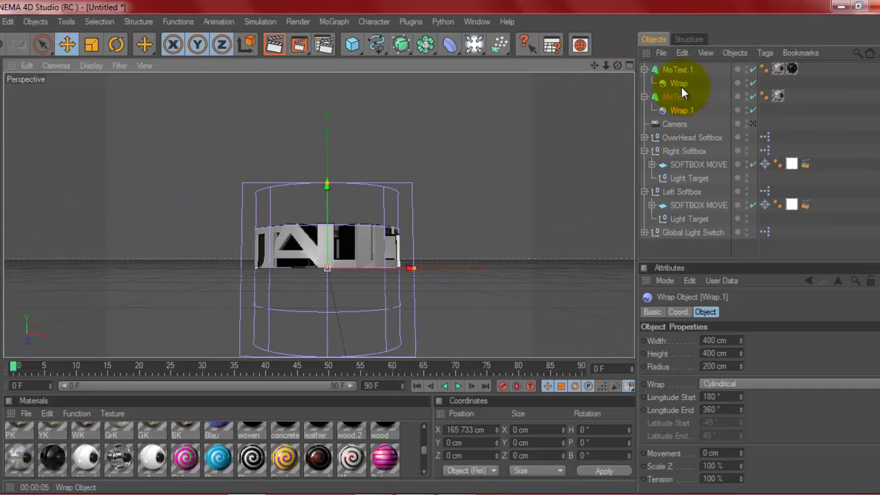
left_click(679, 84)
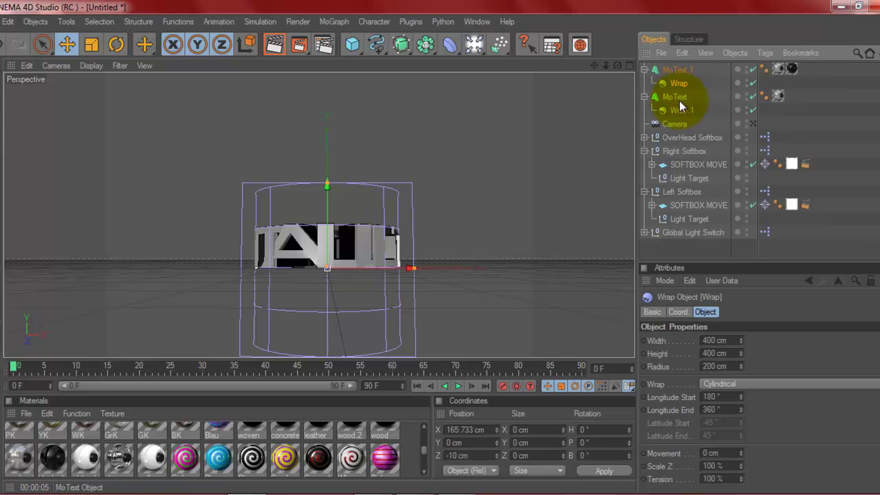
- Select both Wrap deformers, lower their tension to 17%, and orbit to inspect the curve
left_click(684, 111, "ctrl")
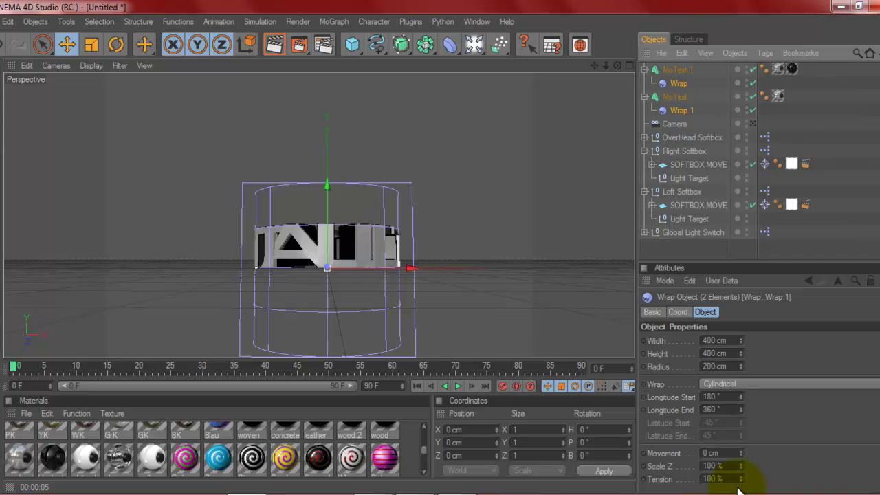
left_click_drag(743, 482, 743, 486)
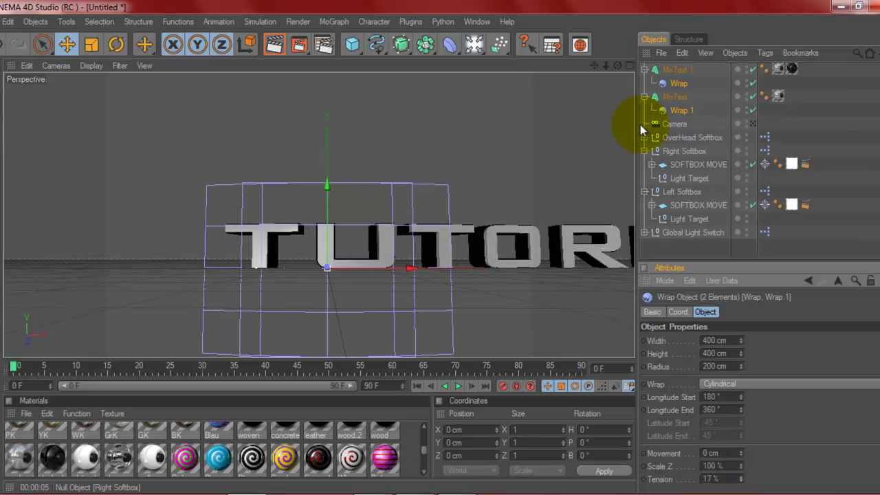
left_click(616, 67)
left_click_drag(616, 67, 439, 254)
left_click_drag(595, 66, 446, 249)
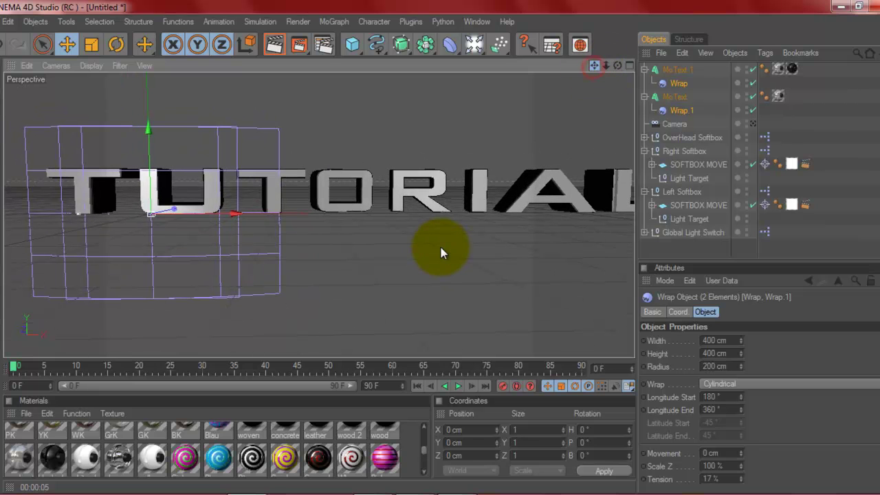
left_click(728, 479)
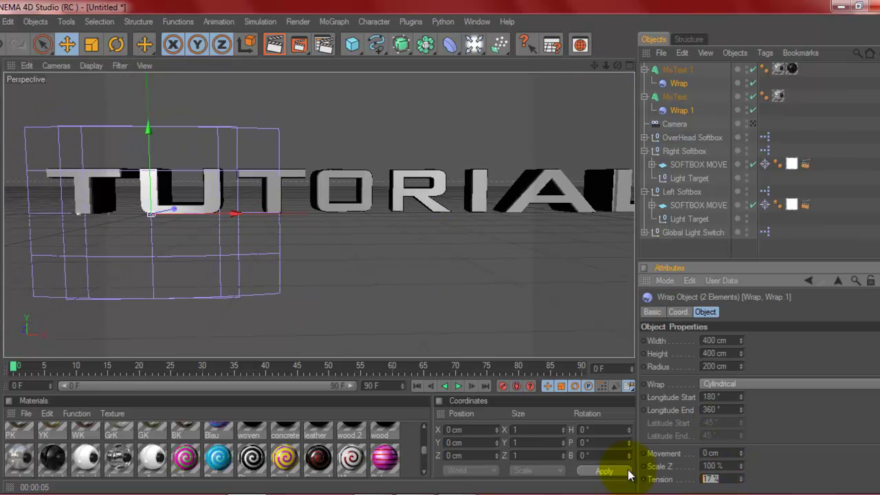
- Confirm 30% tension and slide the Wrap cage right along X until it centres on TUTORIAL
type("30")
left_click(810, 419)
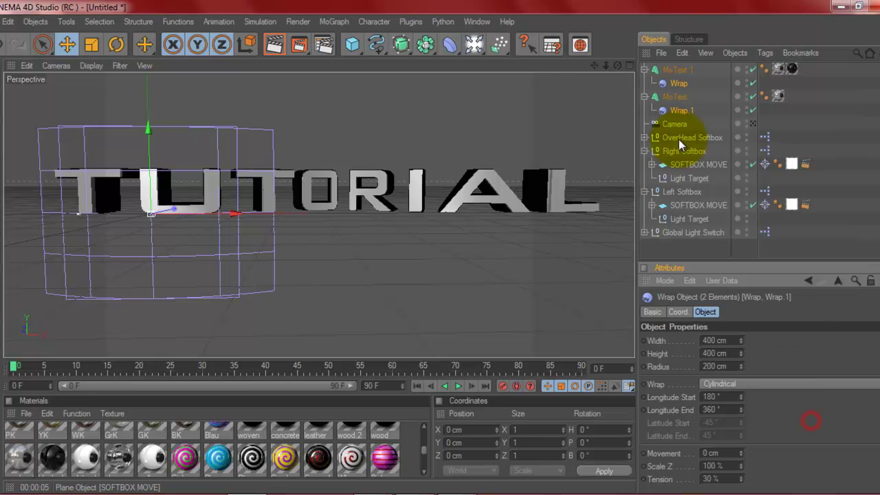
left_click_drag(595, 67, 441, 253)
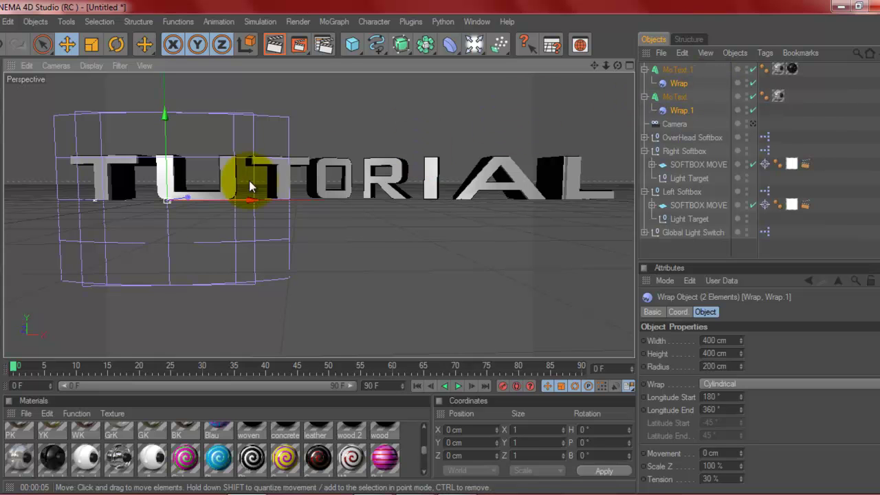
left_click_drag(236, 204, 440, 247)
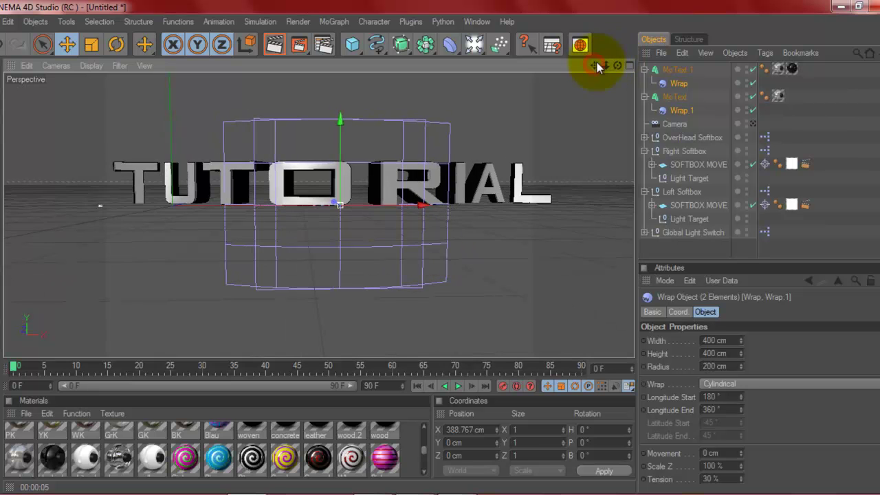
left_click_drag(614, 66, 440, 246)
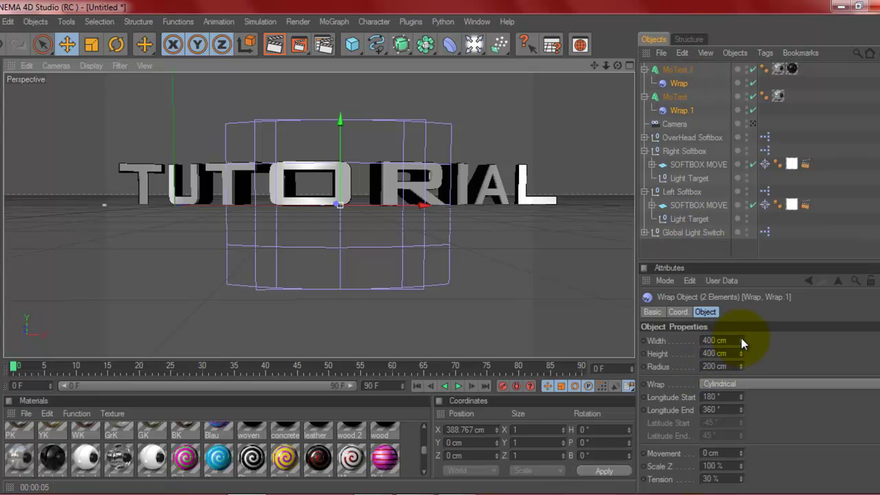
- Drag the shared Width value of both Wrap deformers up to 555 cm
left_click_drag(741, 338, 741, 338)
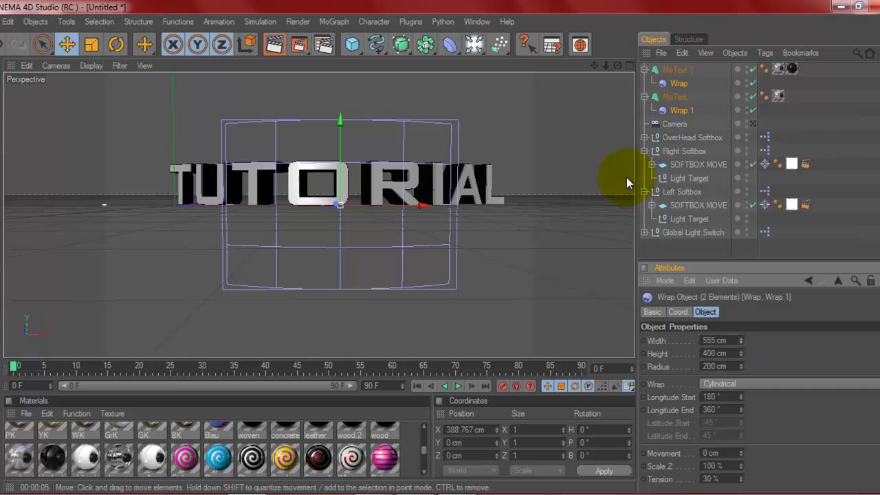
- Stretch the Wrap deformer's cage wider with its width handle
left_click(677, 84)
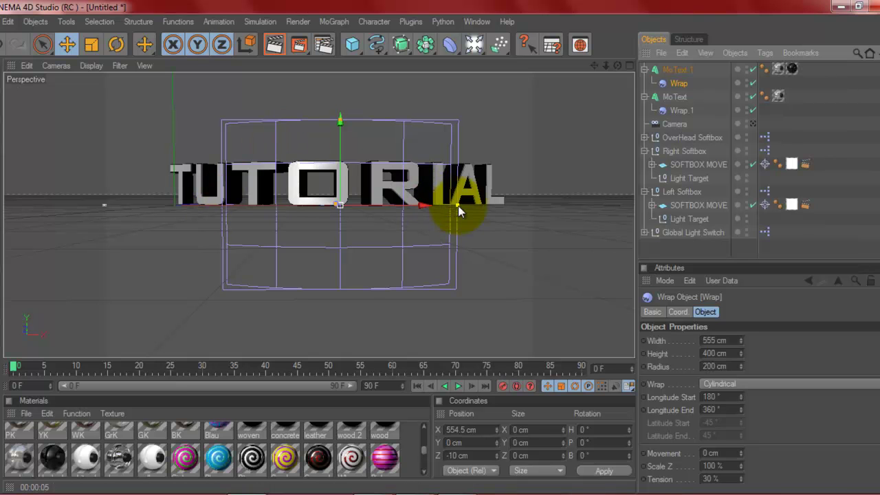
left_click_drag(458, 206, 442, 251)
left_click(707, 342)
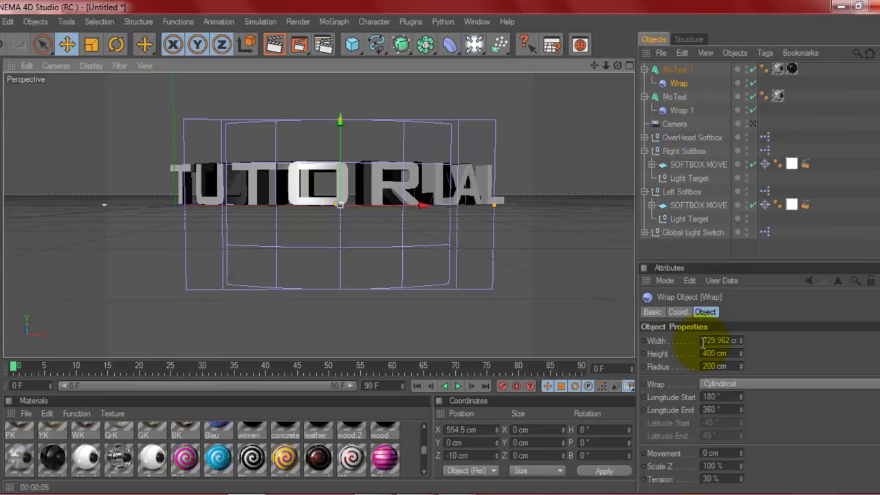
left_click_drag(702, 341, 743, 340)
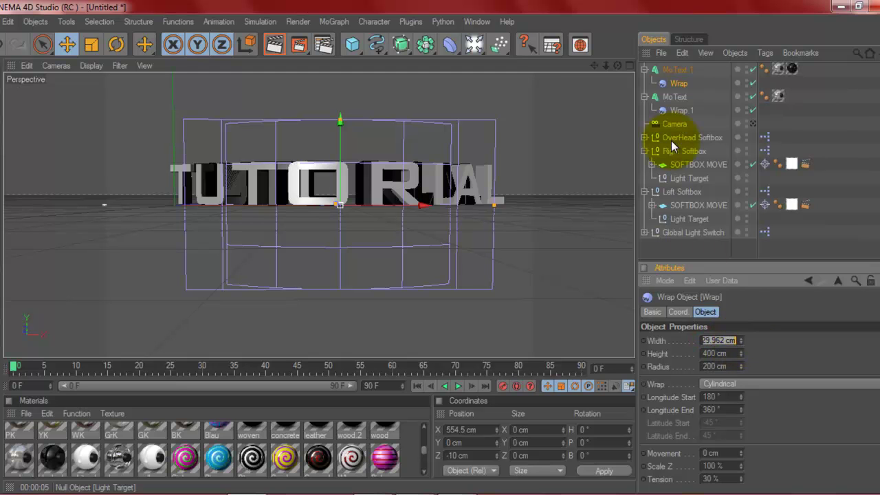
- Set Wrap.1's Width to 29.962 cm in the Attributes Manager
left_click(675, 112)
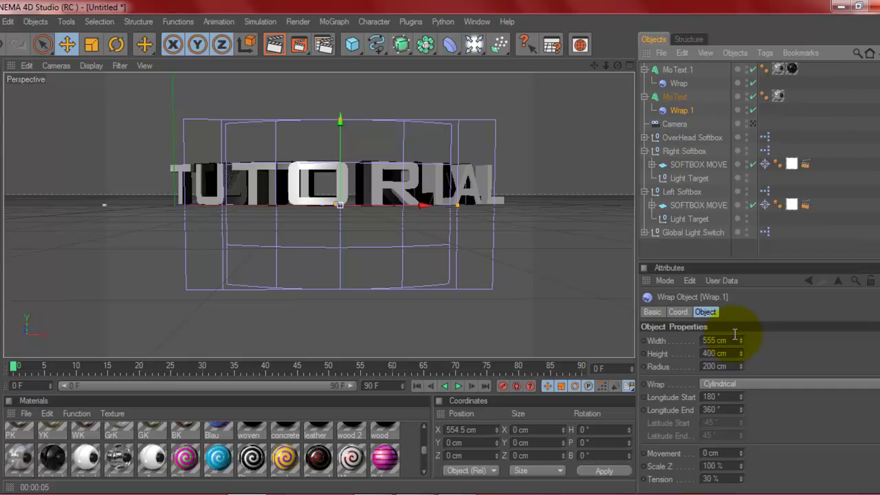
left_click_drag(735, 340, 701, 340)
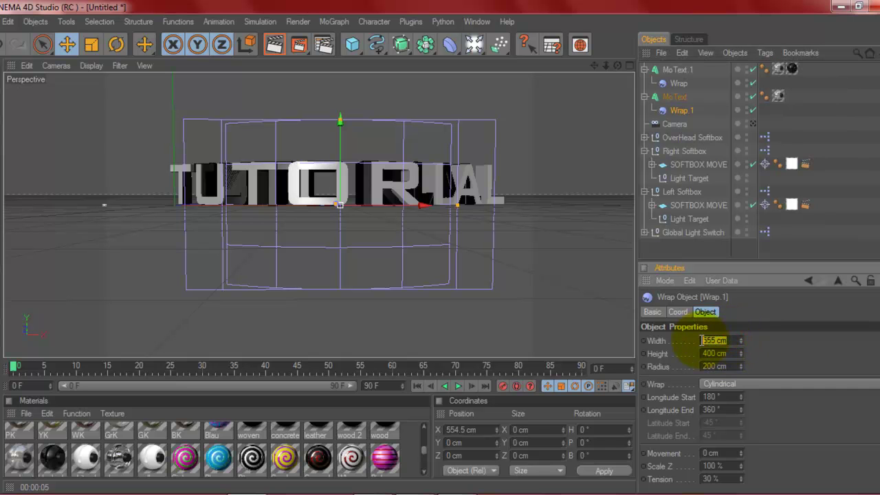
type("29.962")
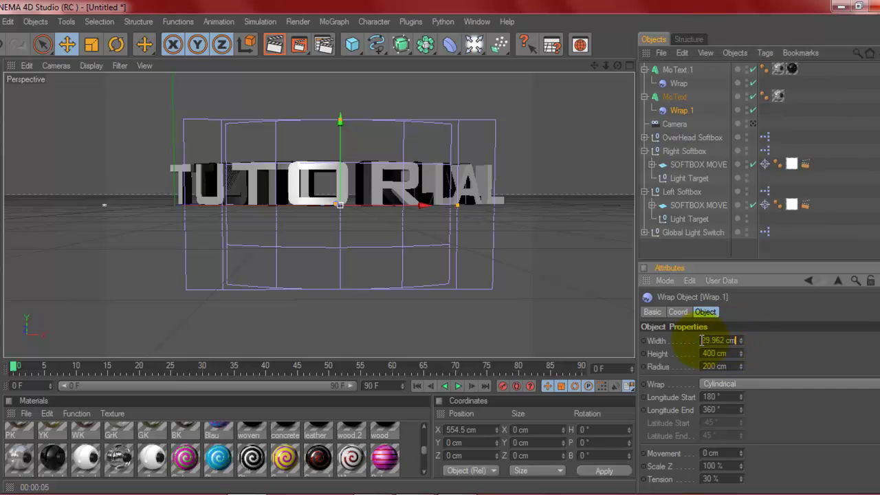
left_click(789, 316)
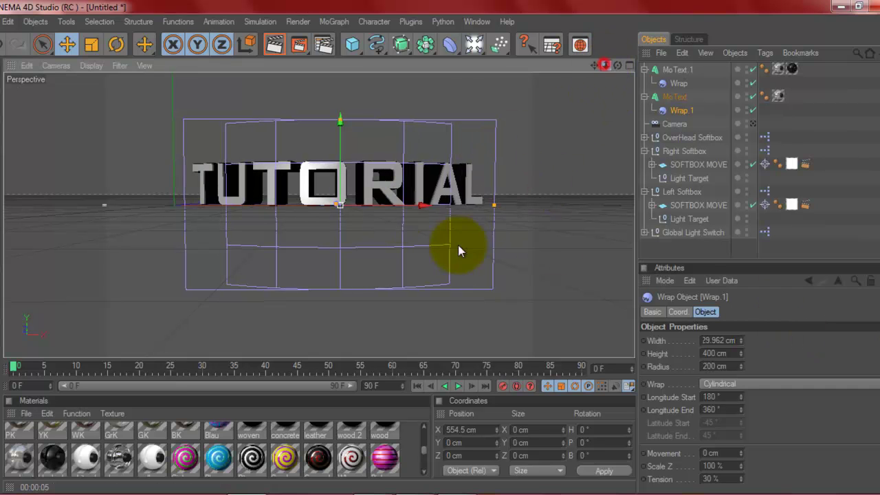
- Zoom in on the text, select both Wrap deformers and raise their Tension to 35%
scroll(458, 245, "up", 4)
left_click_drag(594, 63, 440, 249)
left_click_drag(605, 66, 442, 253)
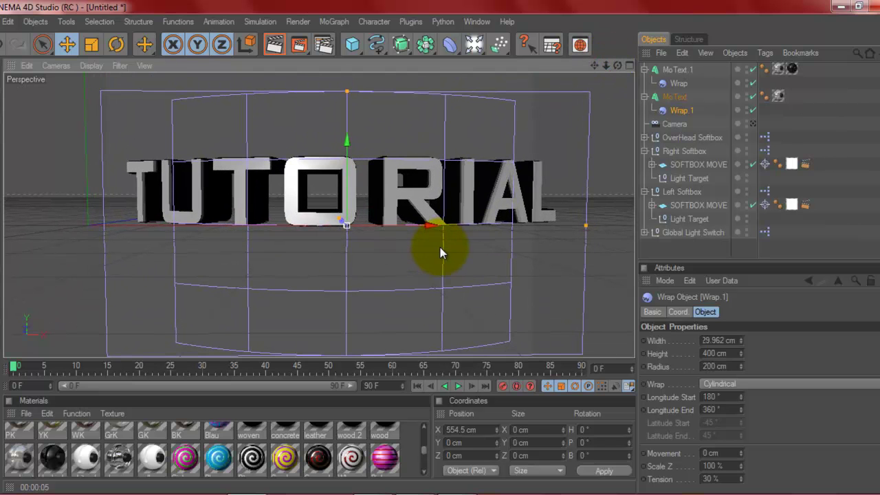
left_click_drag(615, 65, 439, 241)
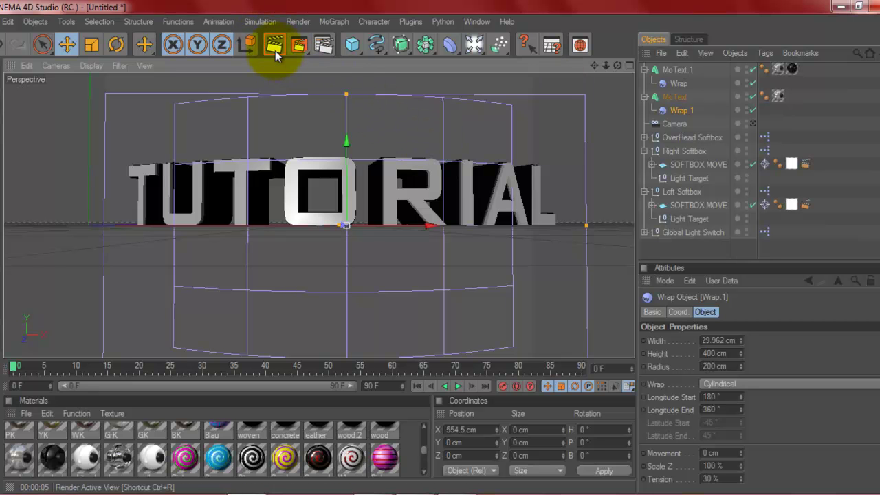
left_click(677, 83, "ctrl")
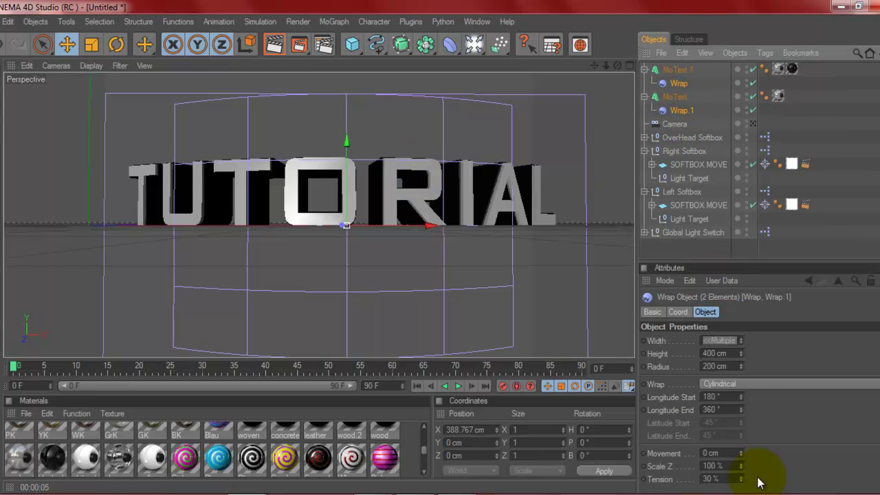
left_click_drag(742, 481, 742, 489)
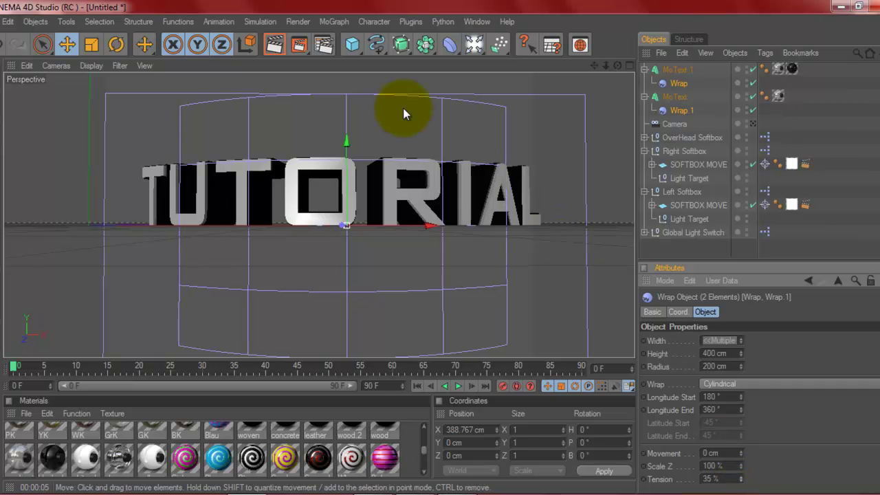
- Render a preview of the wrapped text, then drag a library material onto MoText.1
left_click(273, 45)
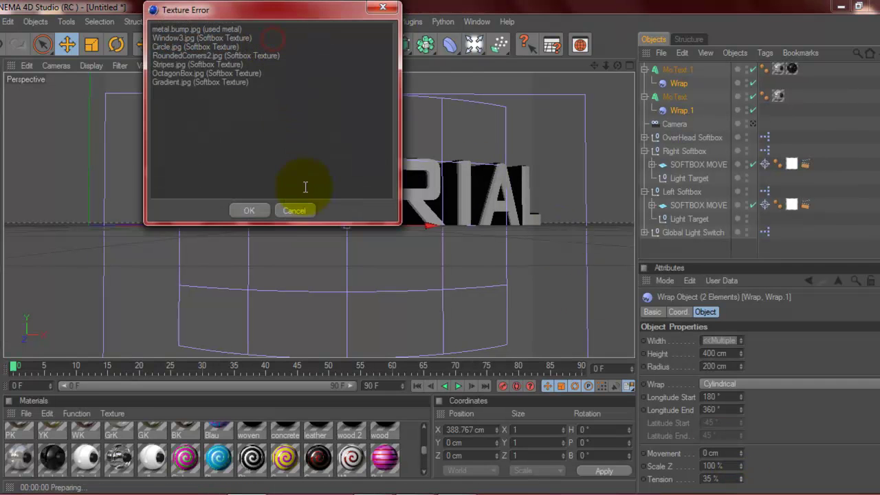
left_click(242, 209)
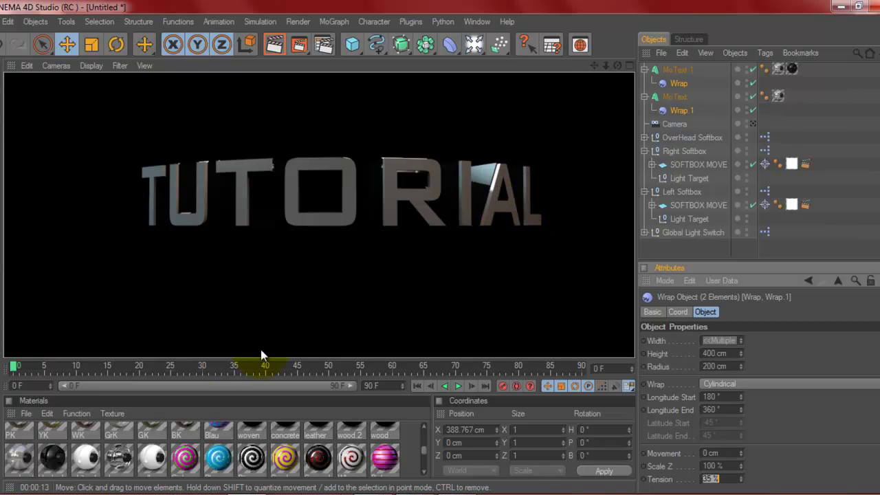
left_click(140, 452)
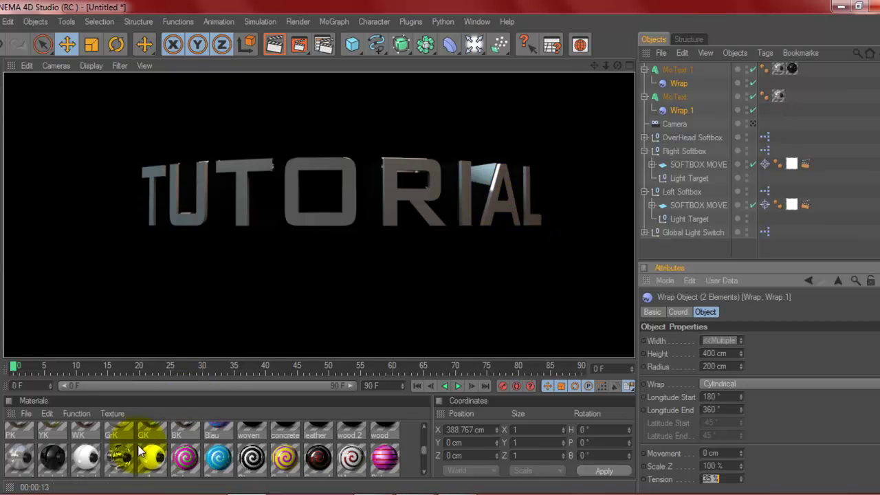
left_click(89, 459)
left_click_drag(92, 458, 792, 70)
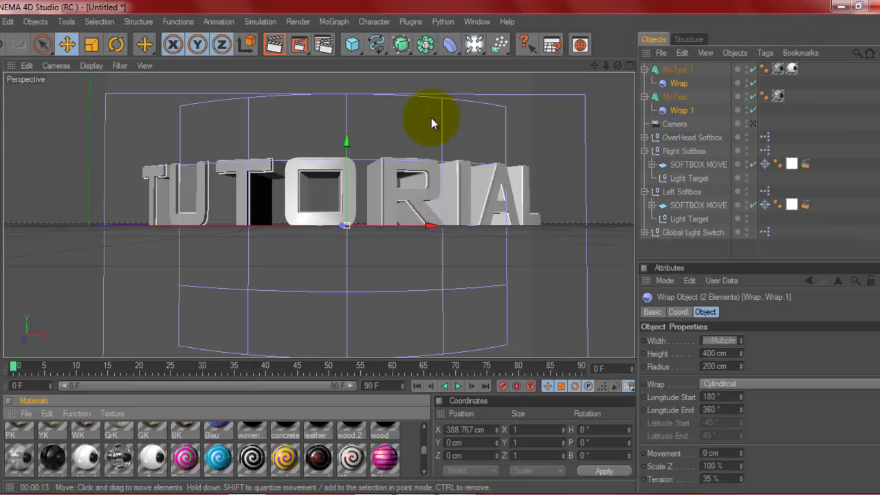
- Render the view past the Texture Error to preview the metallic TUTORIAL letters
left_click(271, 44)
left_click(245, 207)
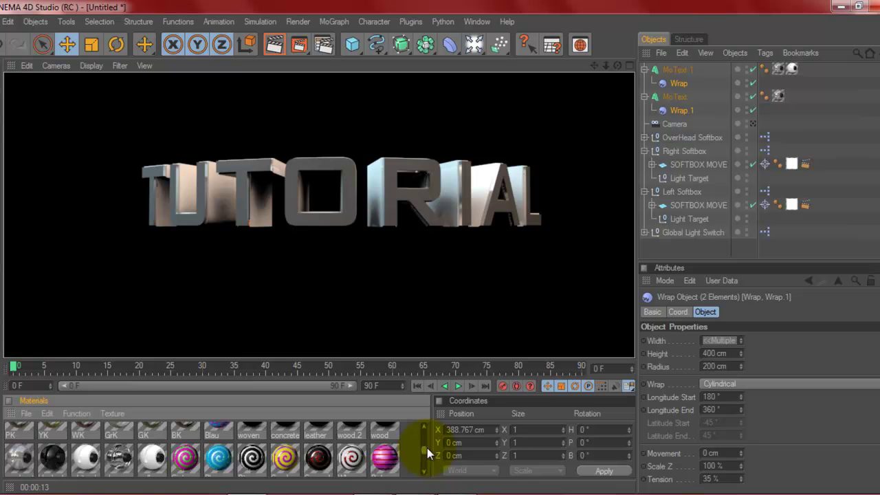
- Load the Metal - Lead preset from the Visualize material presets into the Material Manager
scroll(425, 449, "up", 5)
scroll(423, 445, "down", 4)
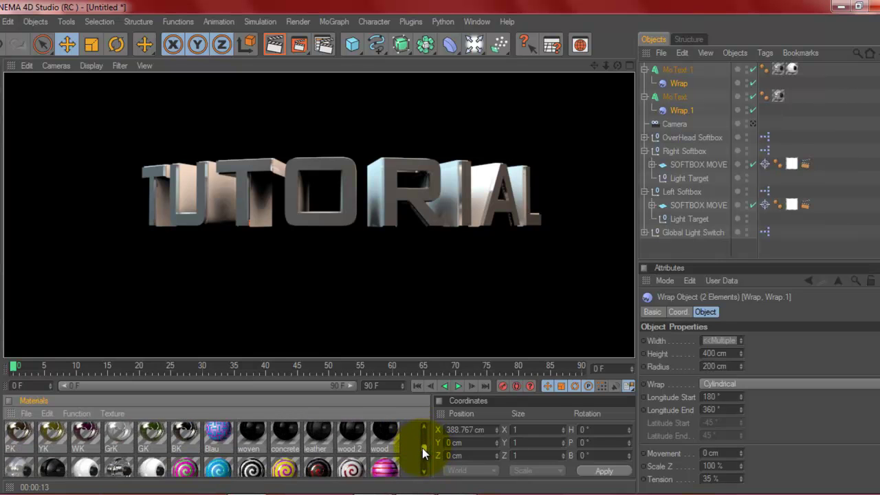
scroll(421, 448, "down", 5)
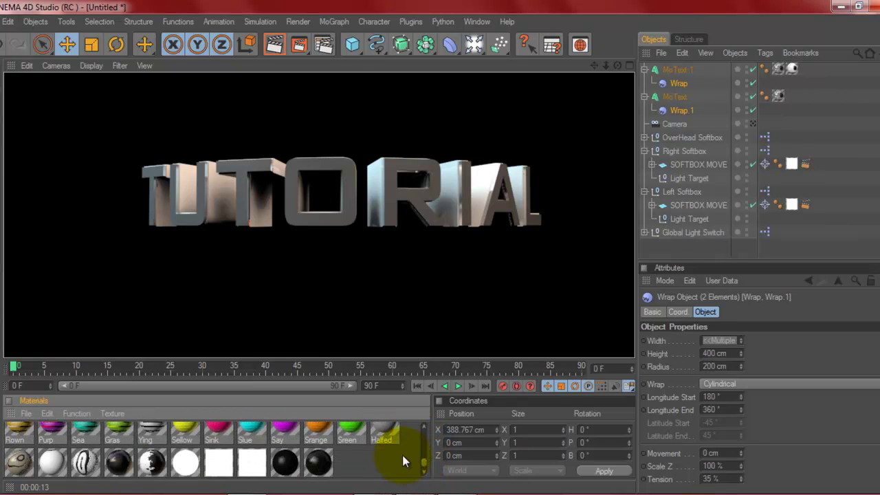
left_click_drag(424, 467, 423, 430)
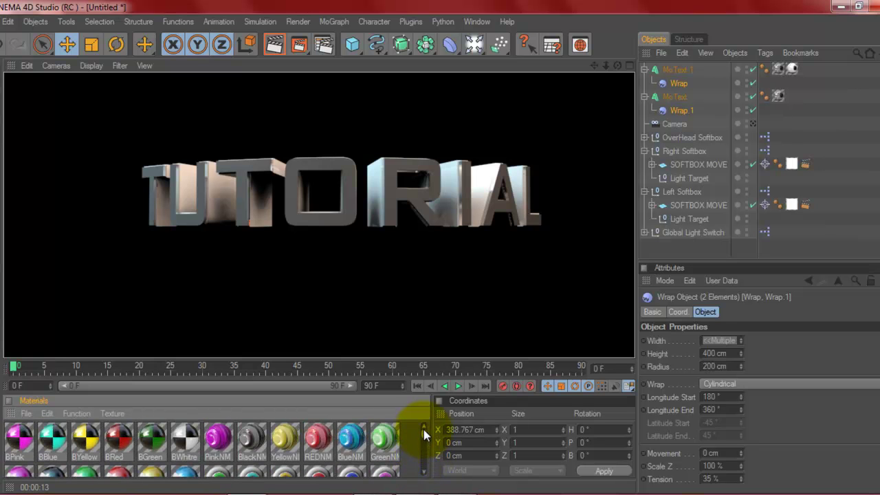
left_click(26, 412)
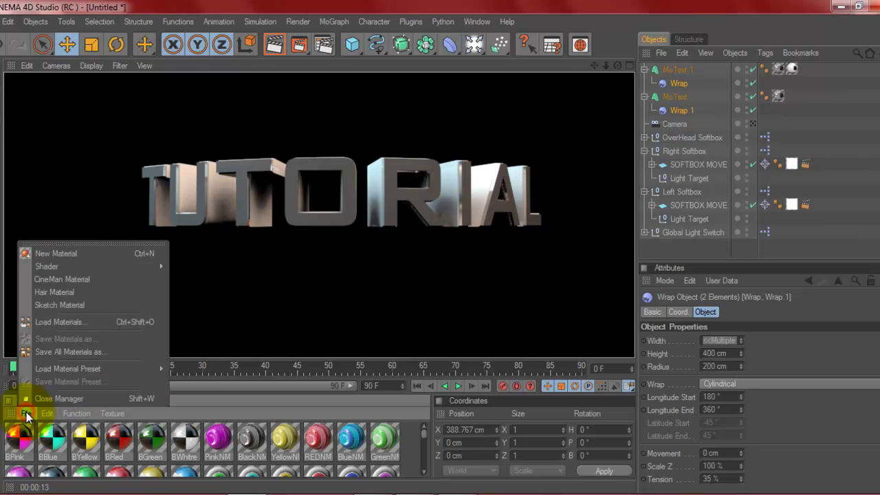
mouse_move(42, 367)
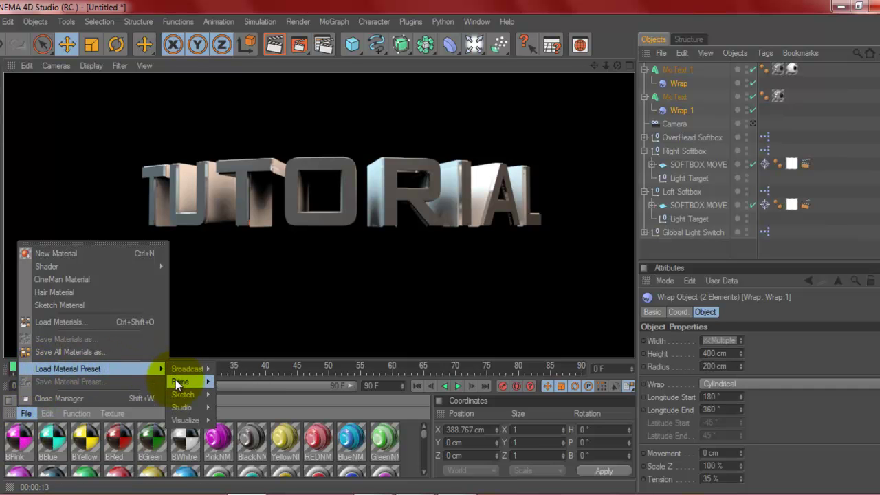
mouse_move(186, 420)
mouse_move(228, 420)
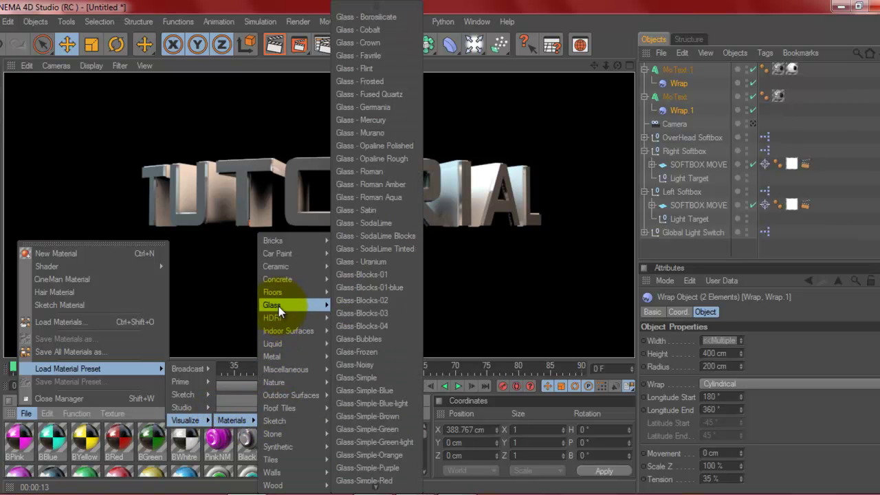
mouse_move(286, 254)
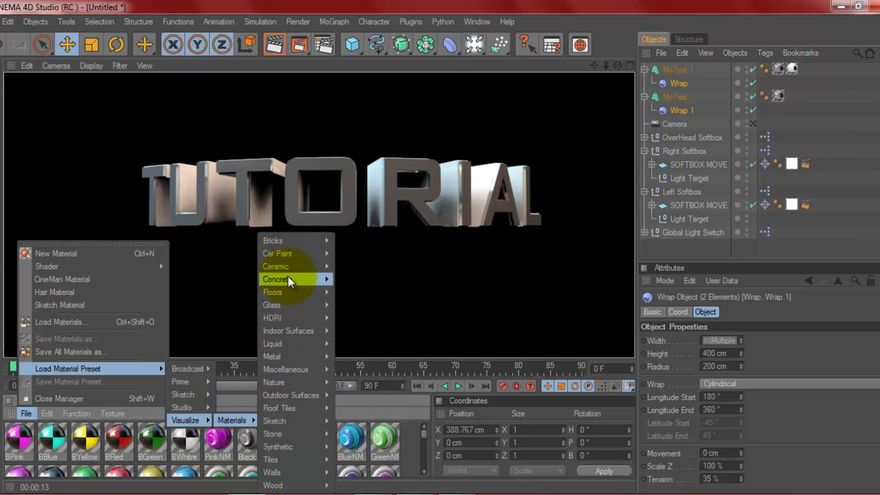
mouse_move(296, 356)
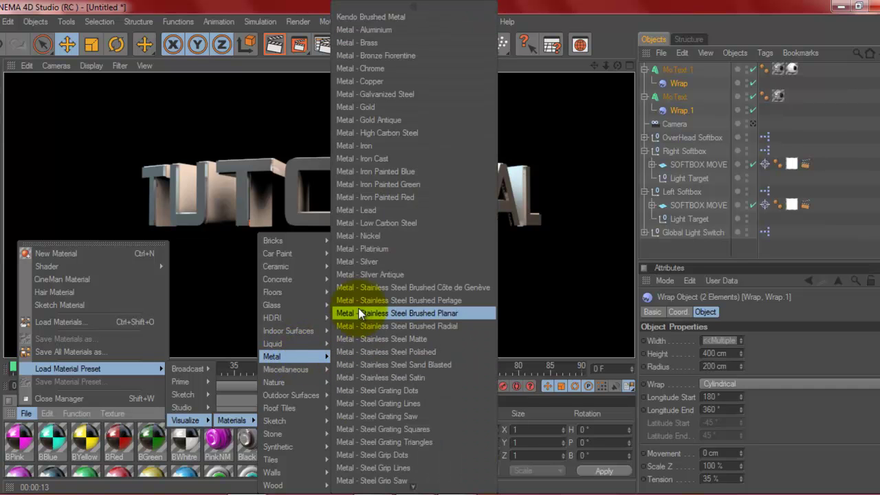
left_click(395, 210)
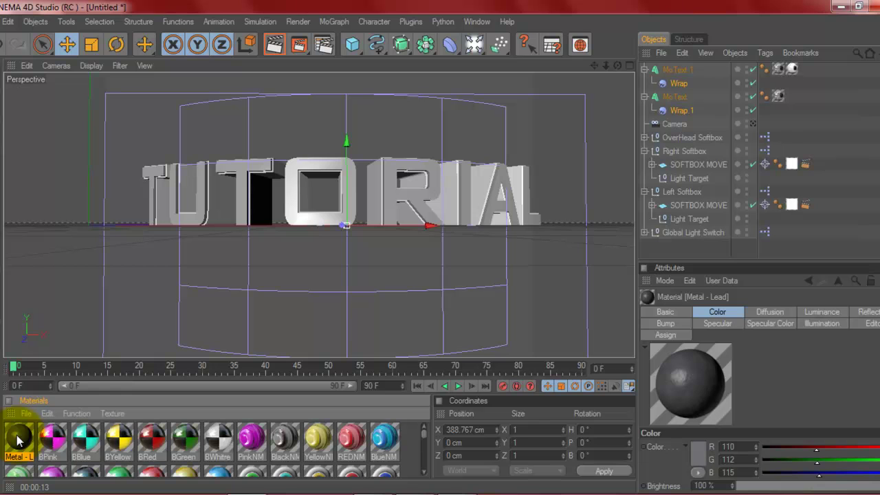
- Apply Metal - Lead to MoText.1 and run a test render to check the grey lettering
mouse_move(19, 439)
left_mouse_down()
mouse_move(94, 392)
mouse_move(708, 183)
mouse_move(762, 87)
mouse_move(791, 76)
mouse_move(403, 256)
mouse_move(585, 163)
mouse_move(789, 84)
mouse_move(790, 69)
left_mouse_up()
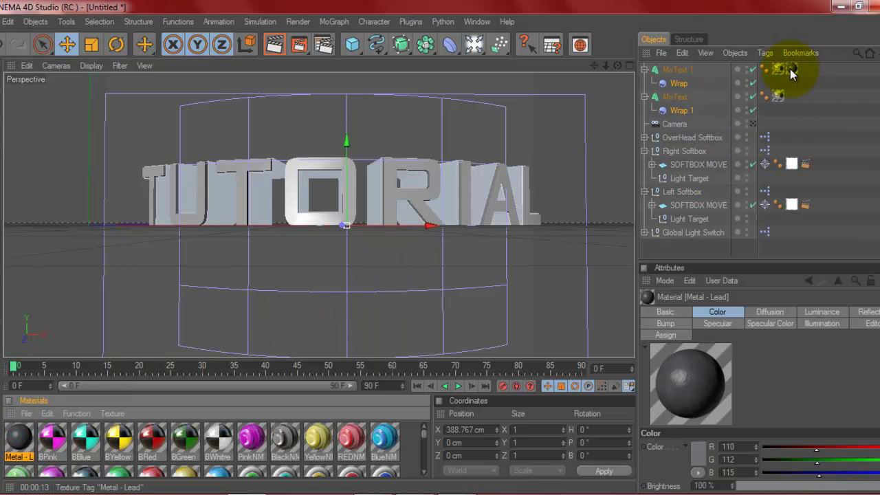
left_click(291, 50)
left_click(268, 207)
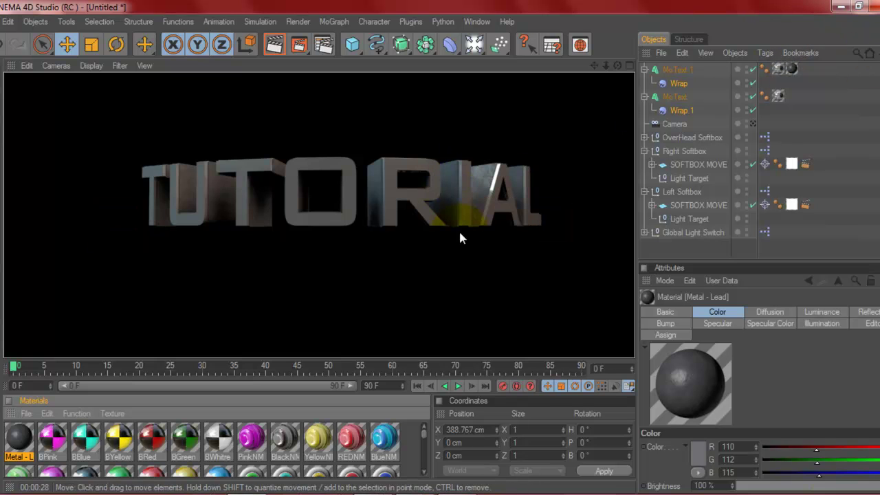
left_click(402, 219)
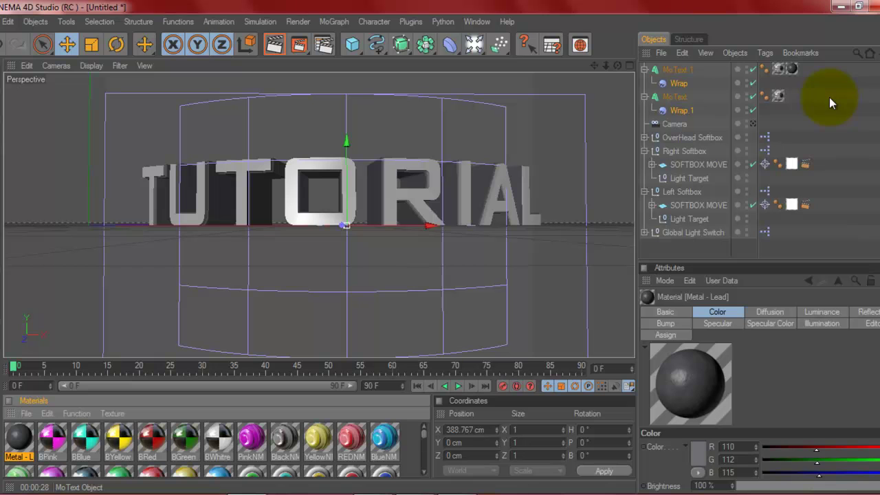
- Copy the Metal - Lead texture tag from MoText.1 onto MoText
left_click(791, 70)
left_click_drag(791, 71, 783, 97)
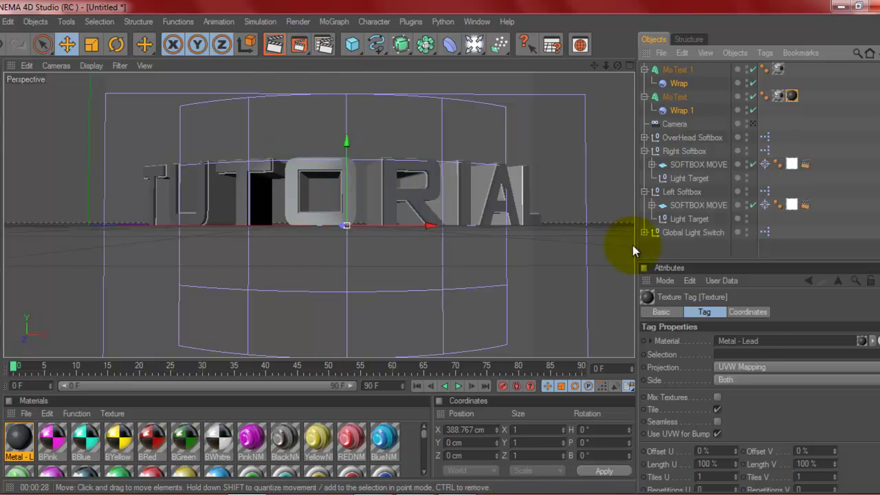
left_click(801, 116)
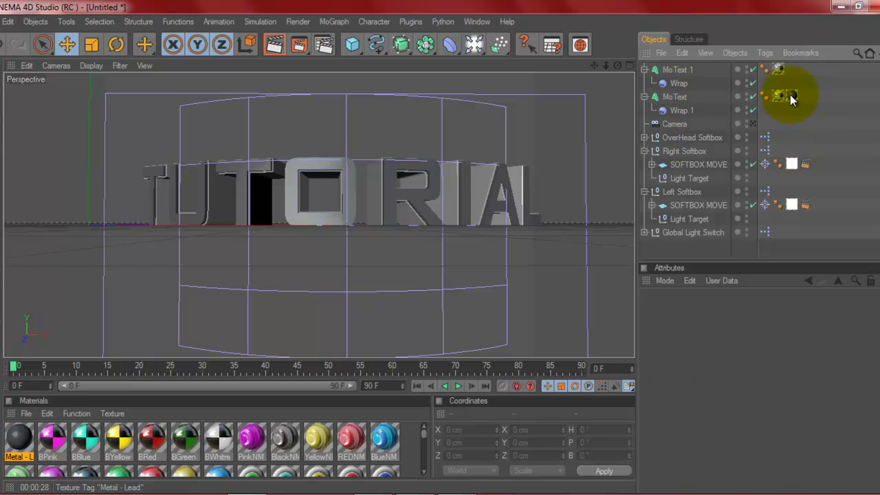
left_click(790, 96)
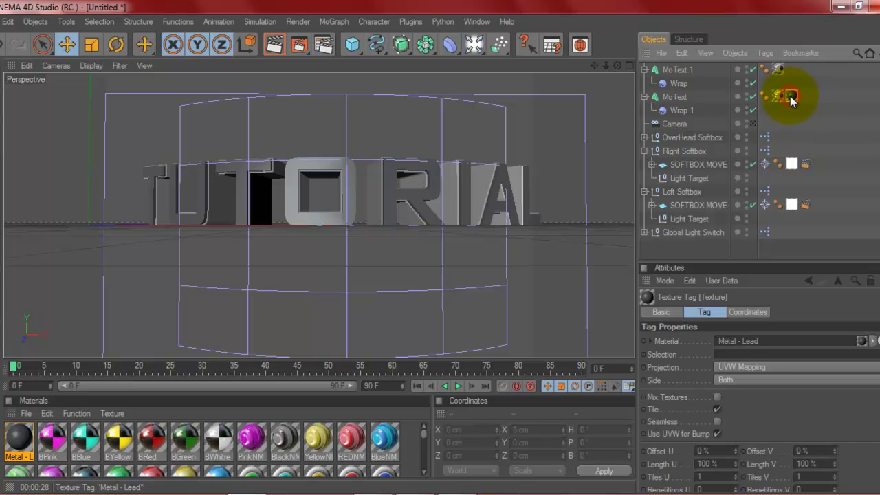
- Set the MoText tag's projection to Frontal and render the view to check it
left_click(758, 366)
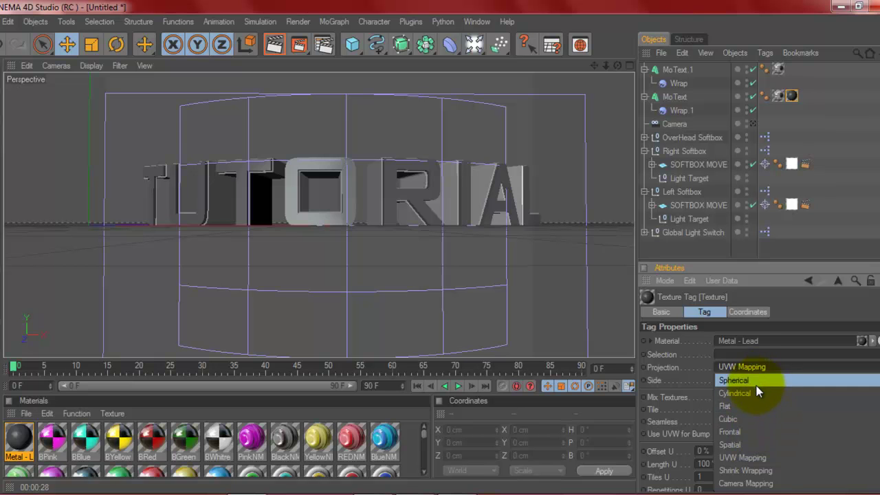
left_click(748, 432)
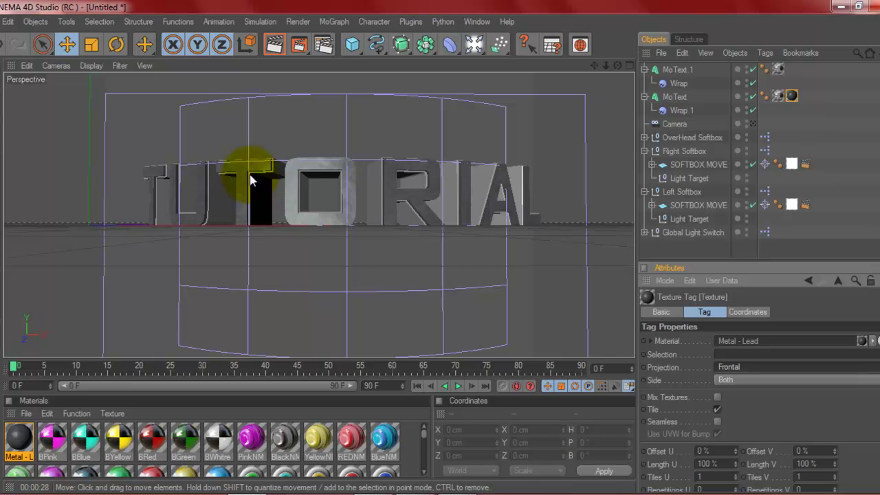
left_click(275, 48)
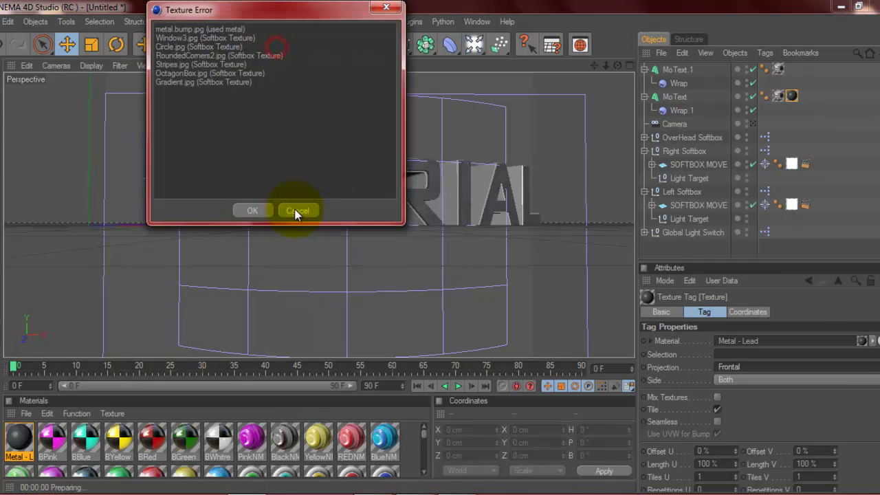
left_click(256, 209)
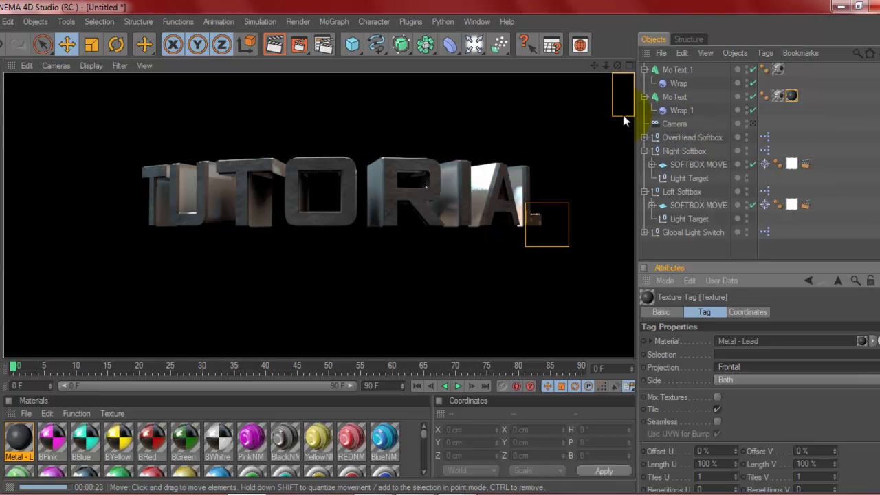
- Select MoText and MoText.1 and change their extrusion Depth from 100 to 15
left_click(679, 97)
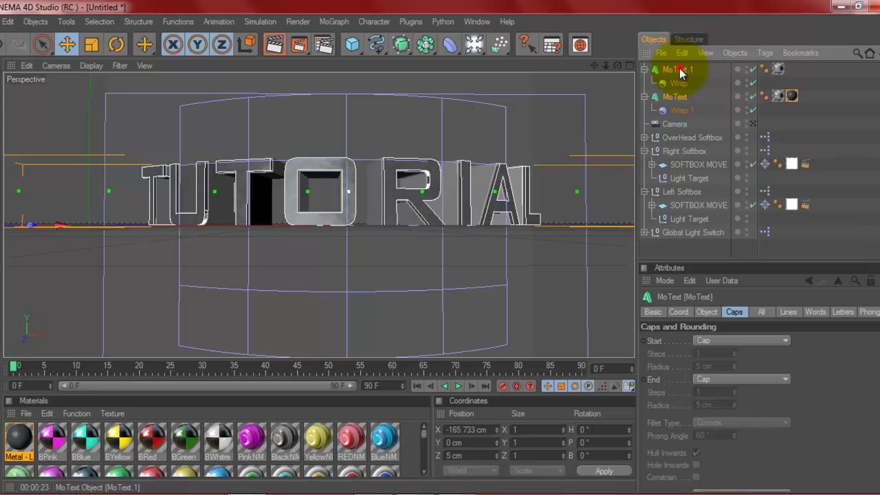
left_click(677, 69, "ctrl")
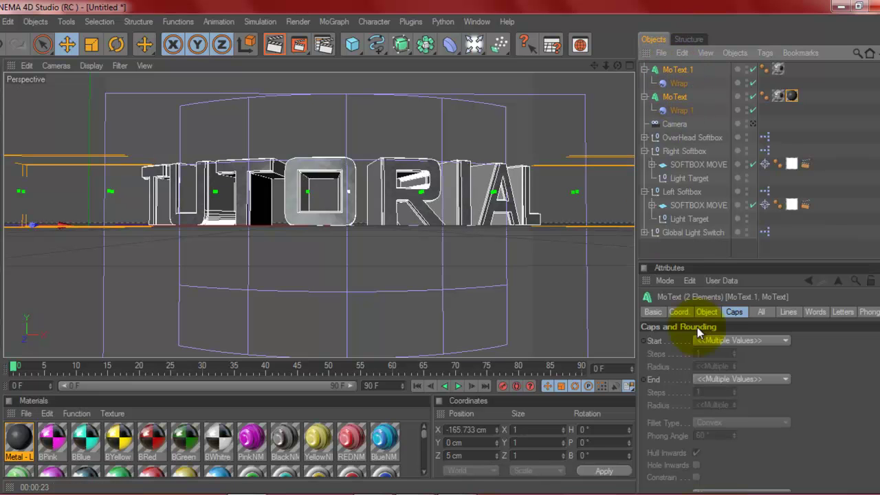
left_click(706, 311)
left_click(718, 340)
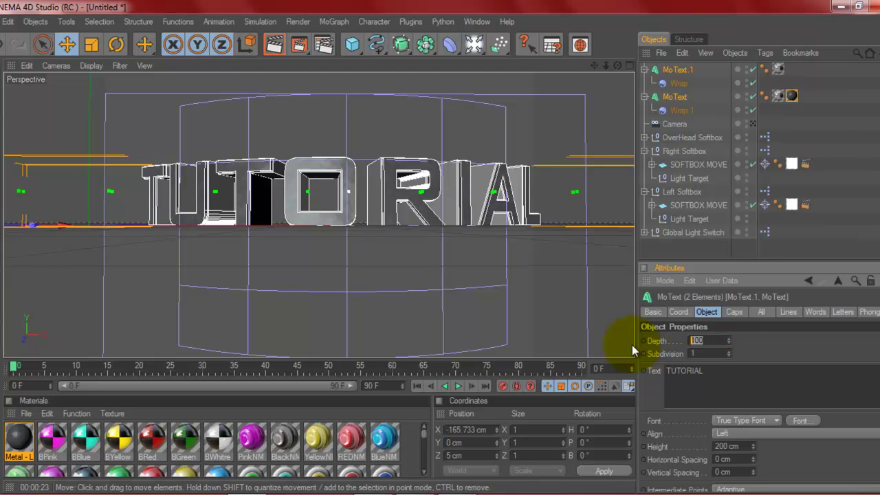
type("15")
key("Return")
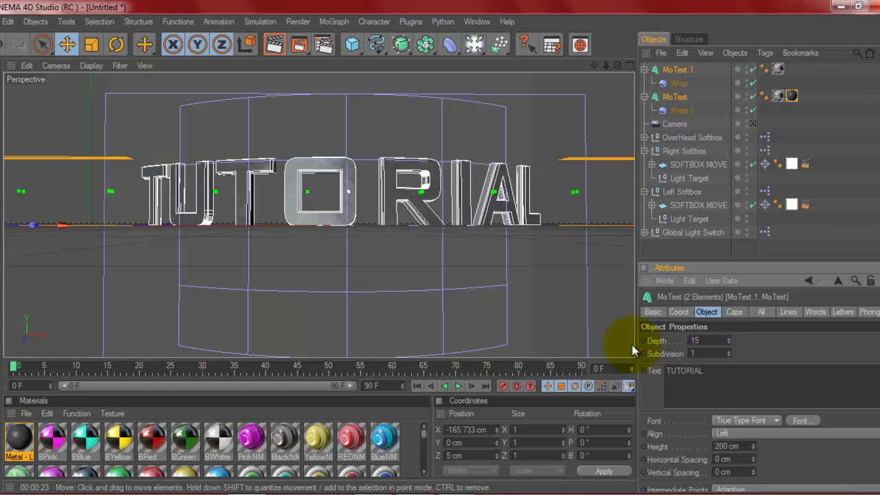
left_click(752, 343)
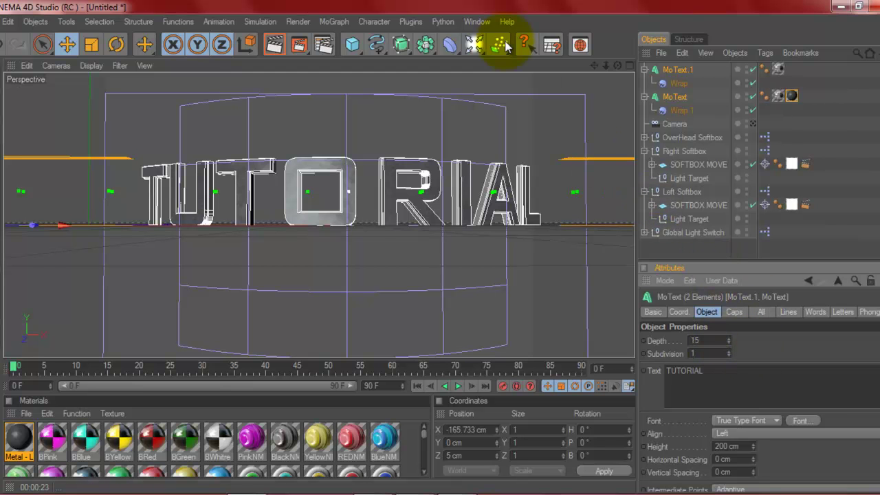
- Maximise the Top view and pan it so the curved TUTORIAL text fills it
left_click(629, 65)
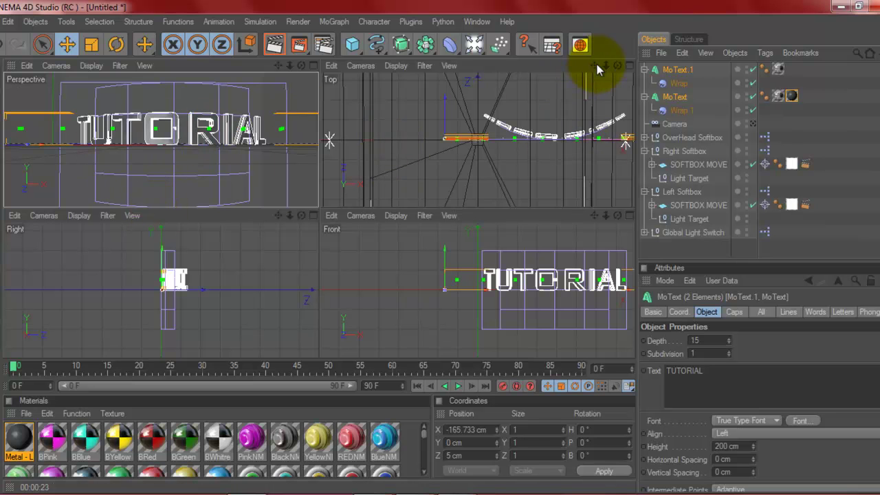
left_click_drag(594, 66, 440, 213)
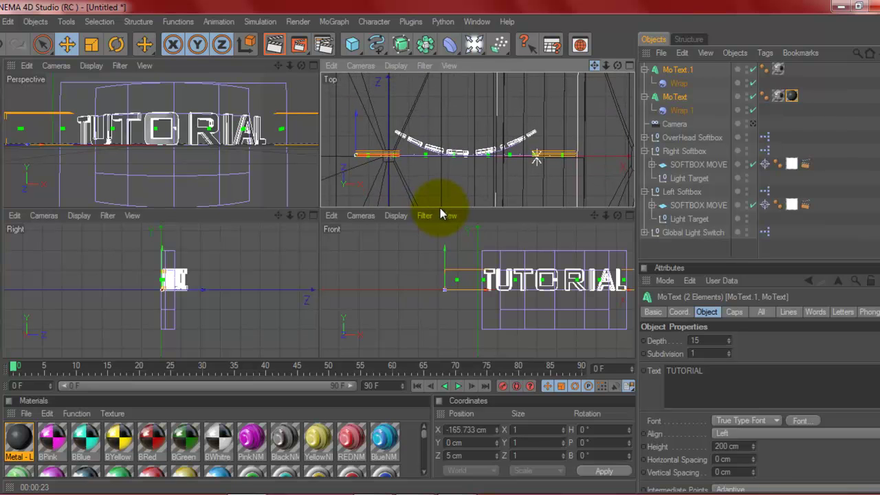
left_click(626, 67)
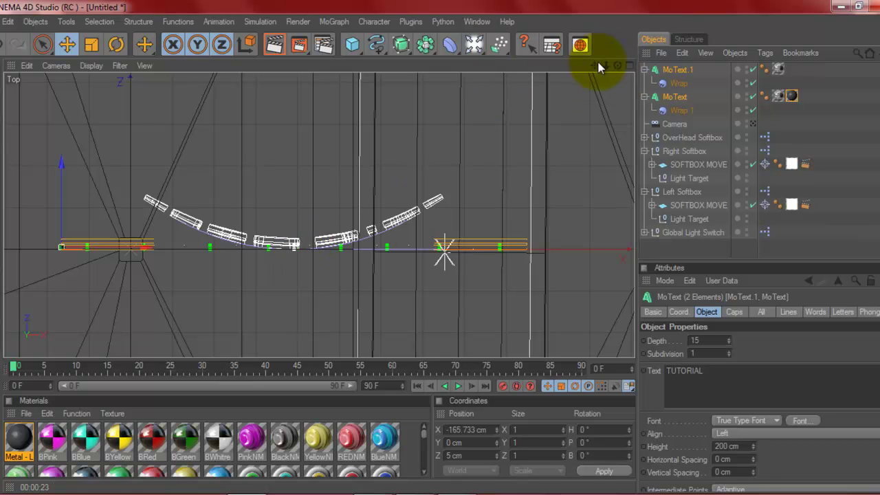
left_click_drag(593, 66, 441, 248)
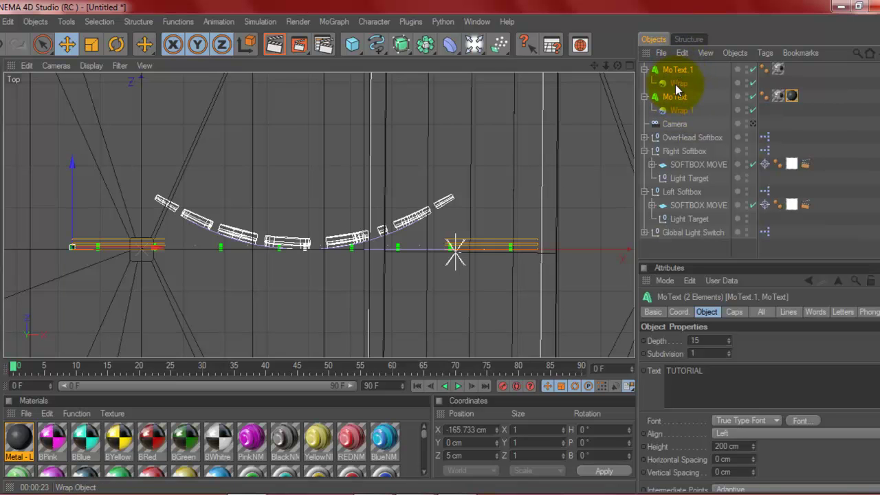
- Duplicate the TUTORIAL text pair twice, offsetting the copies to about 42 cm and 86.27 cm on Z
key("ctrl+c")
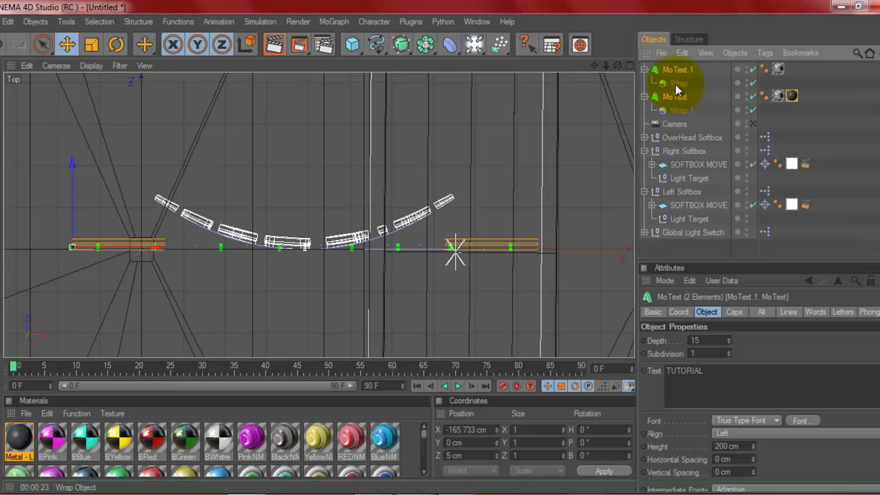
key("ctrl+v")
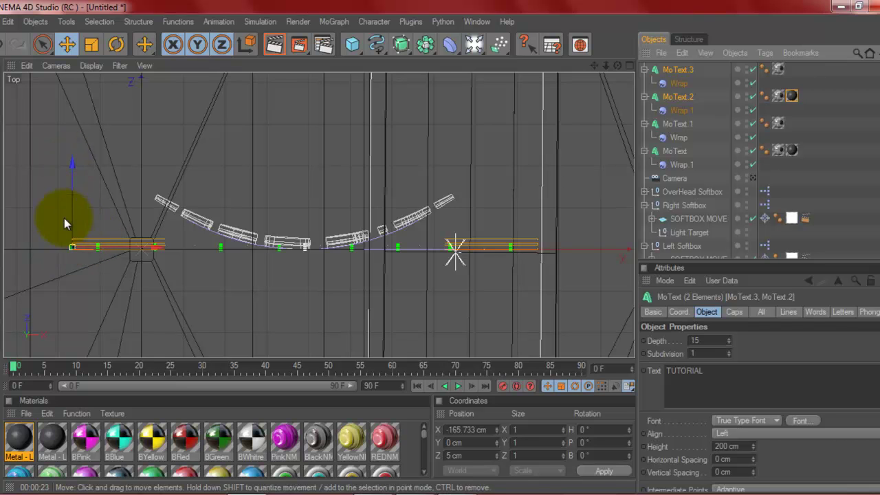
left_click_drag(73, 184, 445, 250)
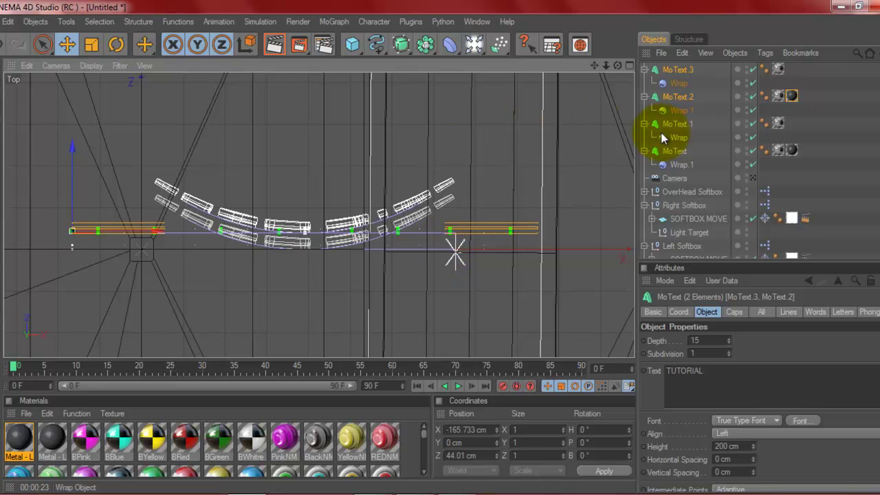
key("ctrl+c")
key("ctrl+v")
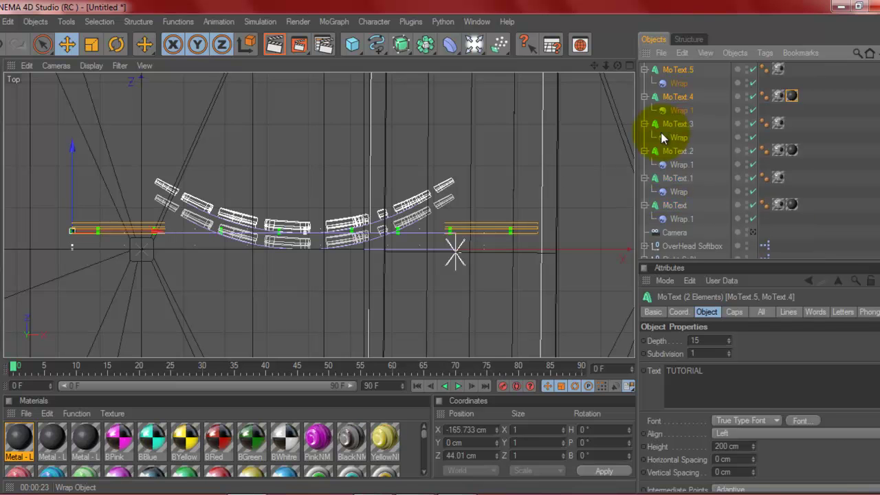
left_click_drag(72, 191, 441, 252)
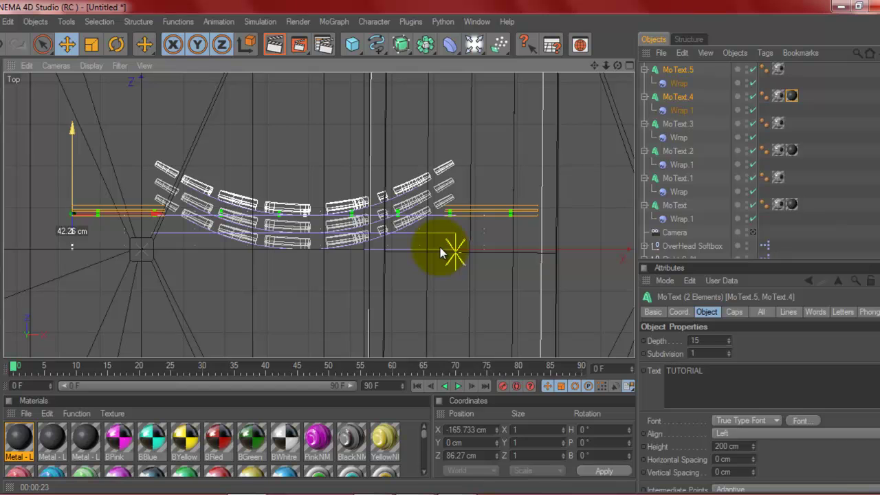
left_click(73, 197)
- Add two more text-pair copies at about 130 cm and 174 cm Z, then return to four views
key("ctrl+c")
key("ctrl+v")
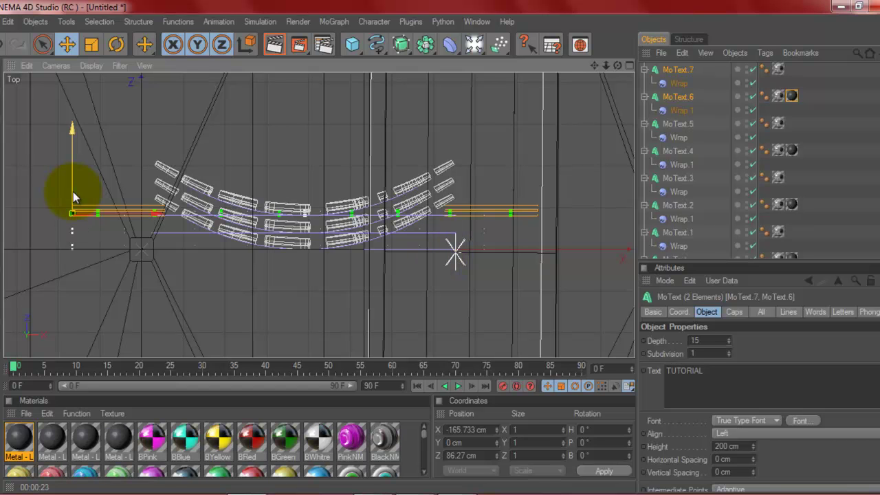
left_click_drag(73, 193, 440, 252)
key("ctrl+c")
key("ctrl+v")
left_click_drag(71, 168, 440, 253)
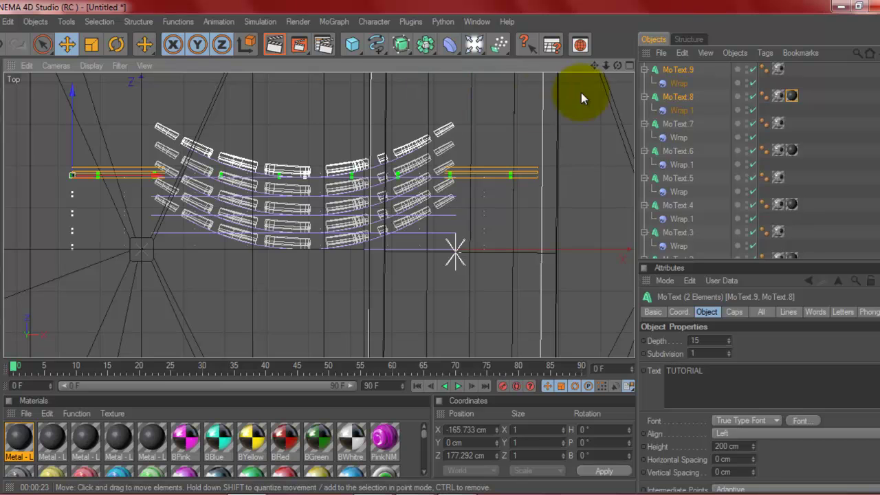
left_click(630, 65)
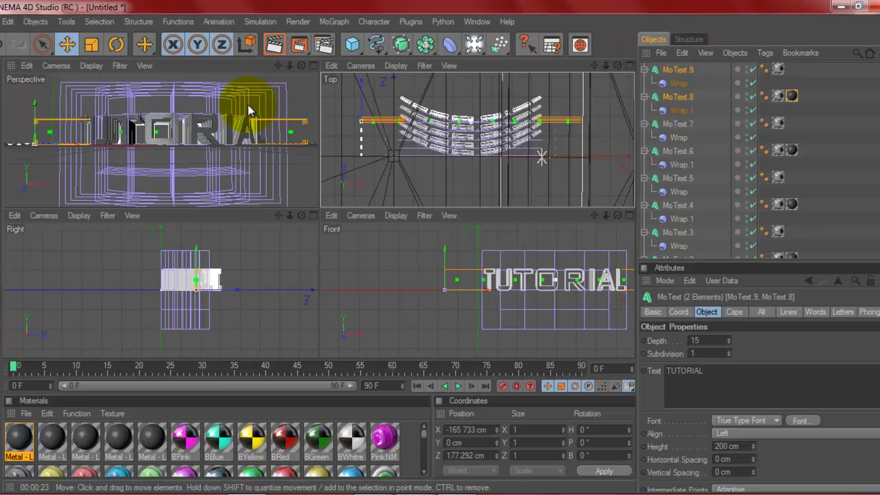
- Maximise and frame the stacked TUTORIAL text in Perspective, then render to the Picture Viewer
left_click(313, 65)
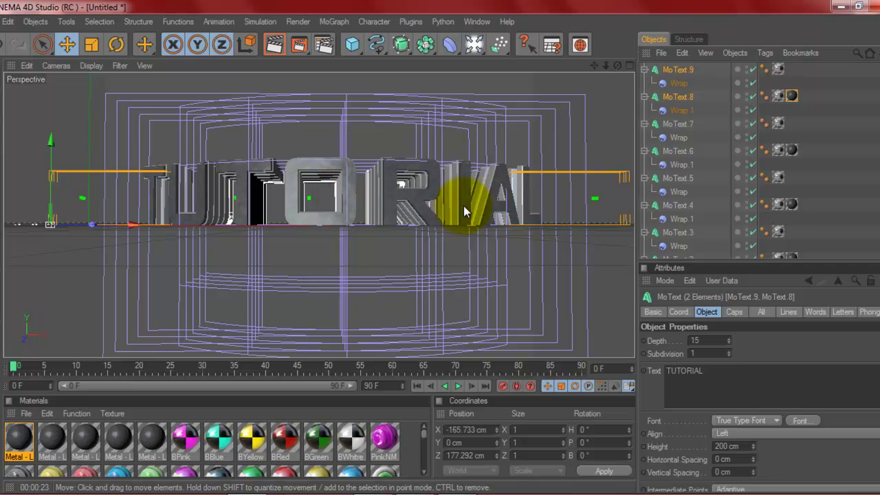
left_click_drag(607, 67, 439, 249)
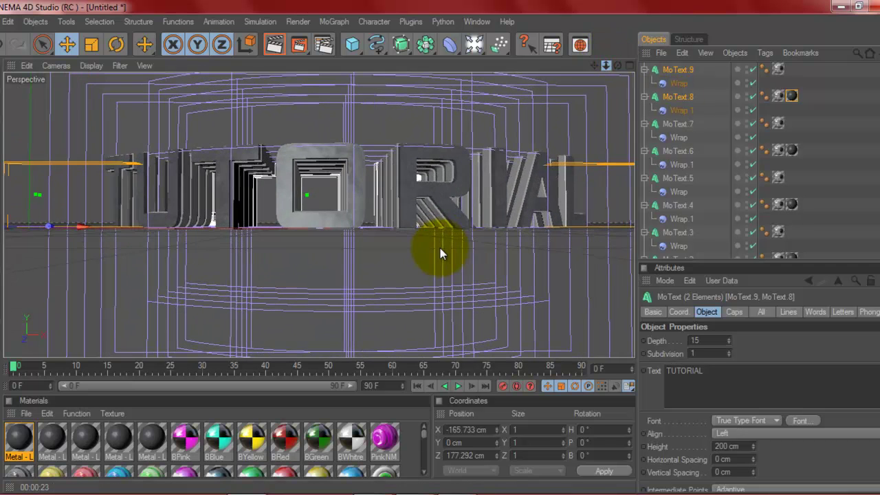
left_click_drag(594, 65, 440, 248)
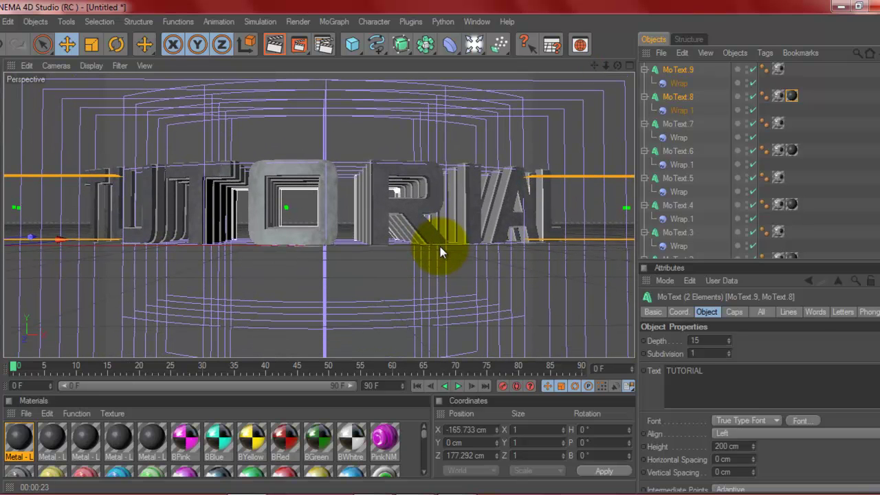
left_click(274, 43)
- Dismiss the Texture Error warning so the TUTORIAL render keeps going
left_click(252, 210)
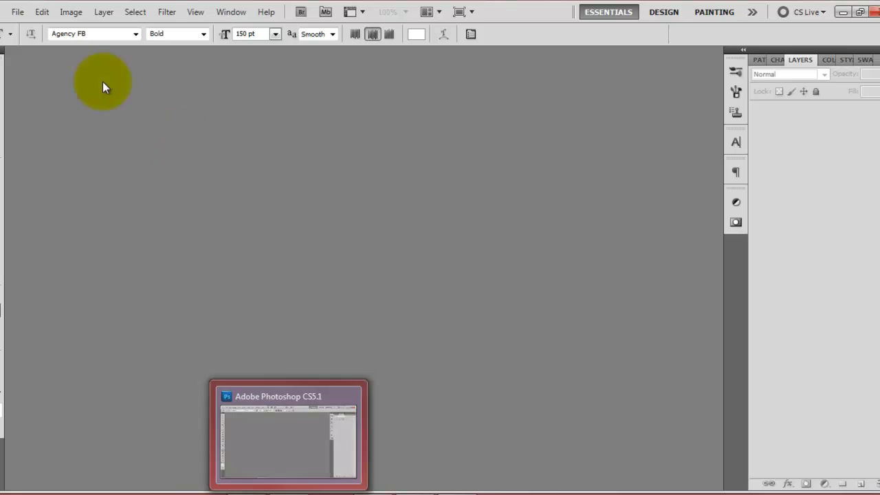
- Create a 2732×1536 document from the 2x Wallpaper preset and convert Background to Layer 0
left_click(17, 13)
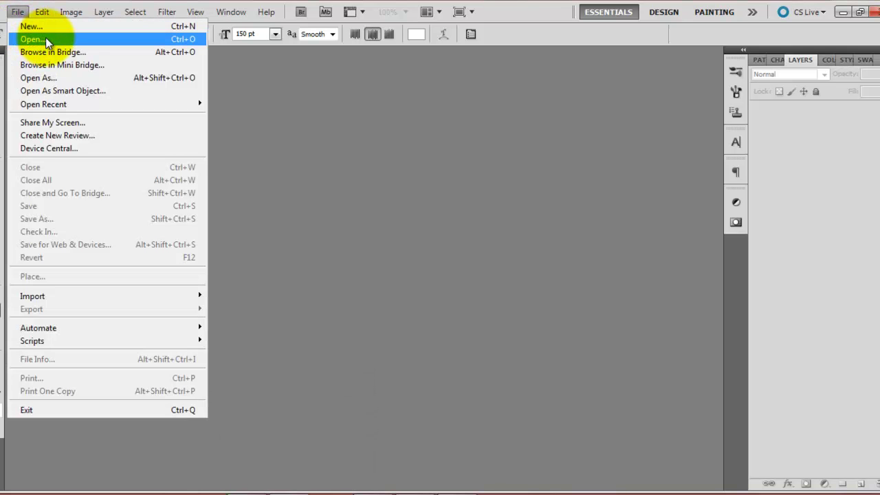
left_click(34, 26)
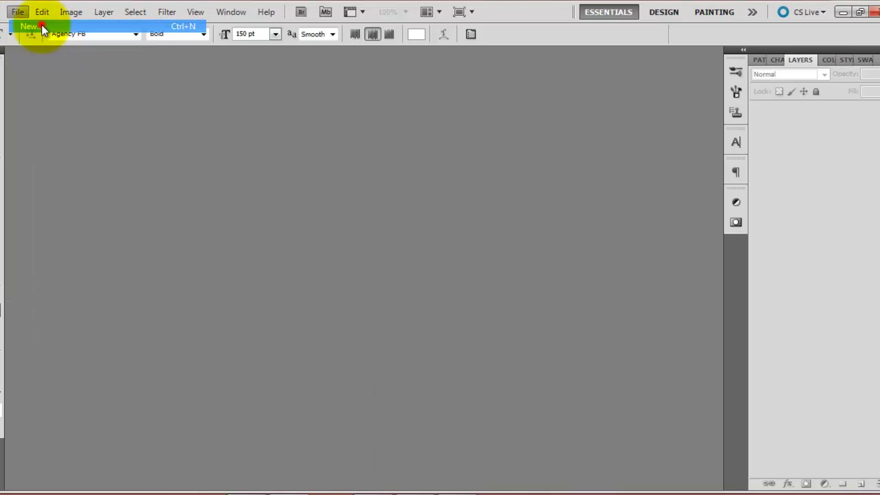
left_click(384, 142)
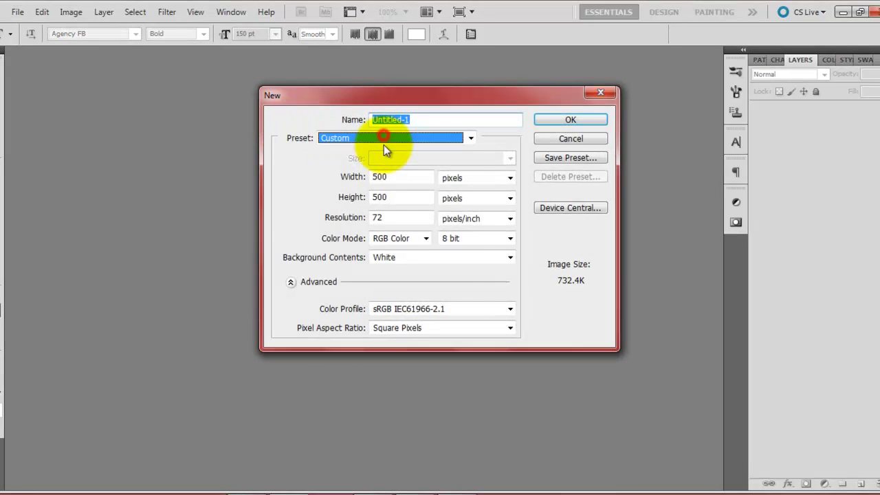
left_click(389, 196)
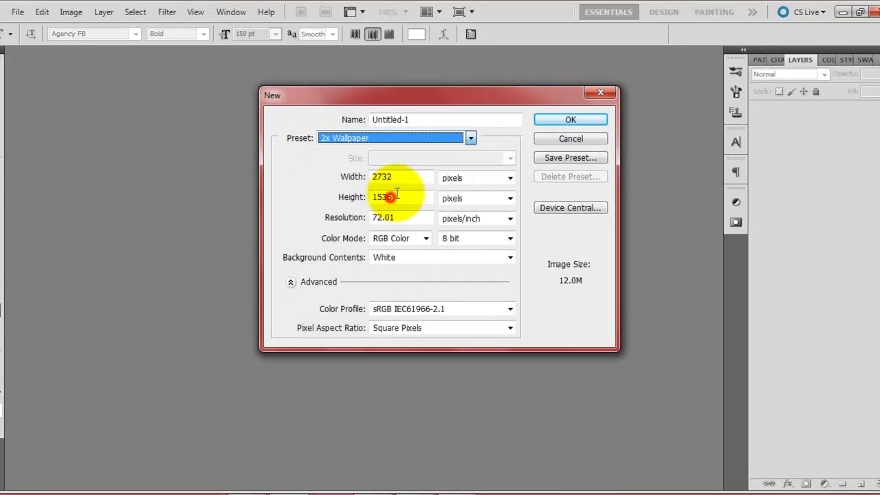
left_click(564, 120)
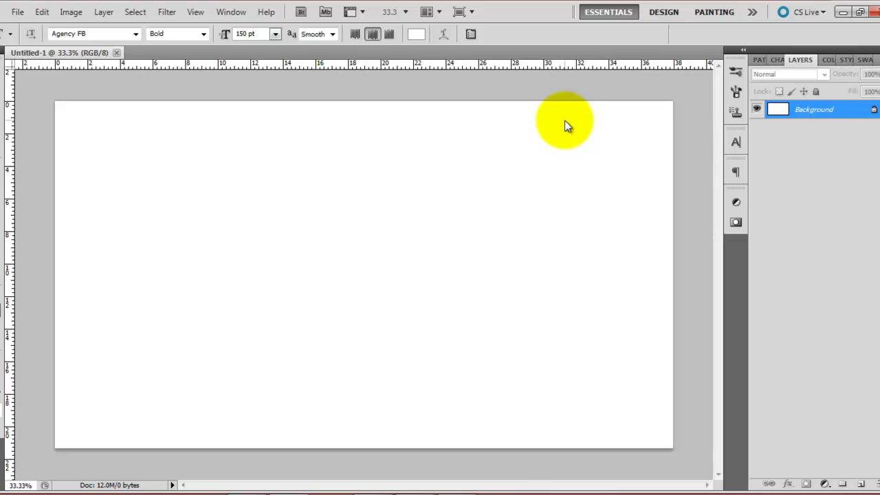
double_click(826, 109)
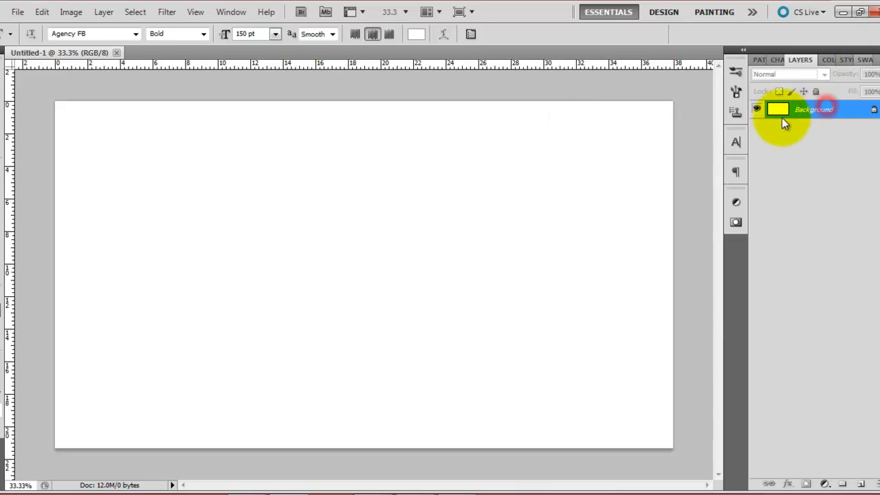
left_click(547, 160)
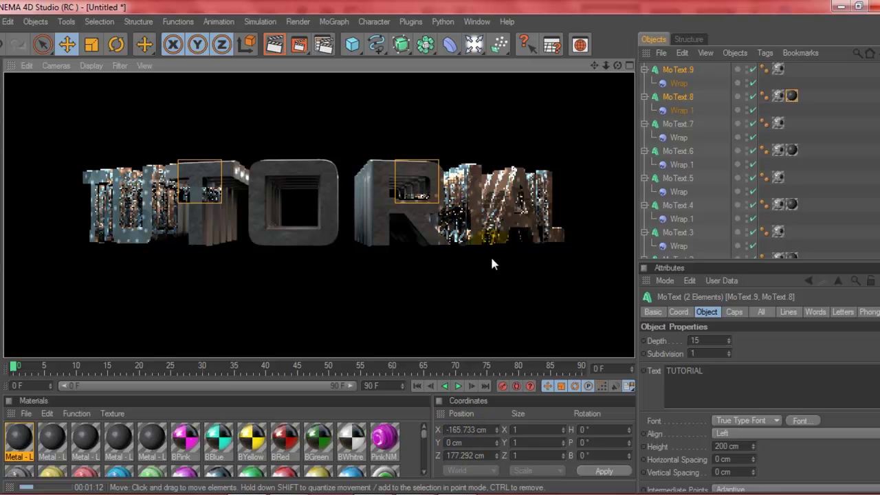
- Clear the viewport render and select the Wrap.1 deformer under MoText.4
left_click(772, 326)
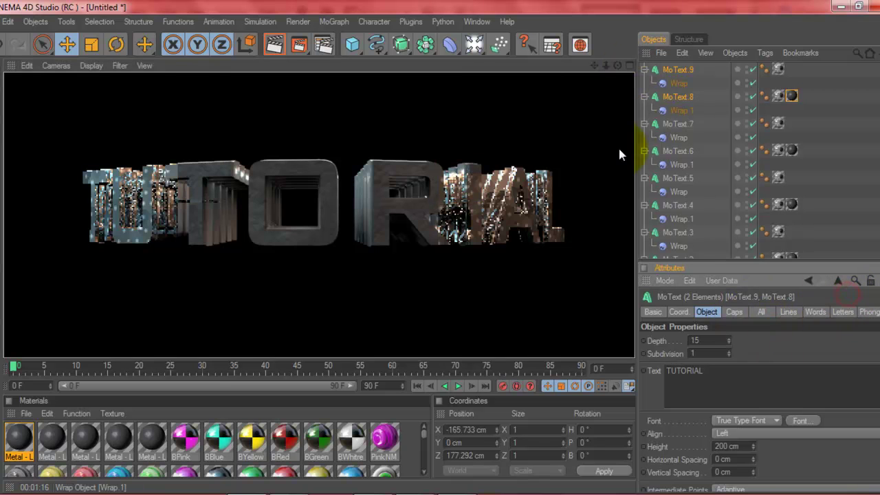
left_click(732, 218)
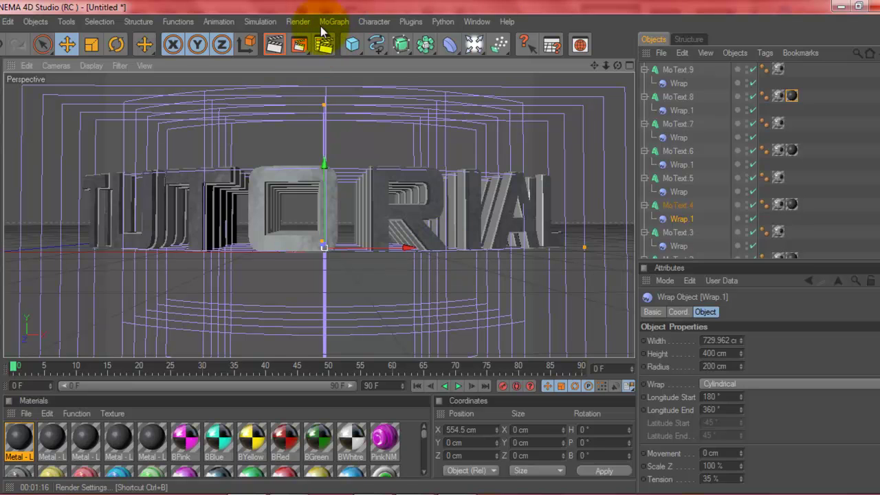
- Check the 1080×720 output size and keep Alpha Channel enabled on the Save page
left_click(330, 49)
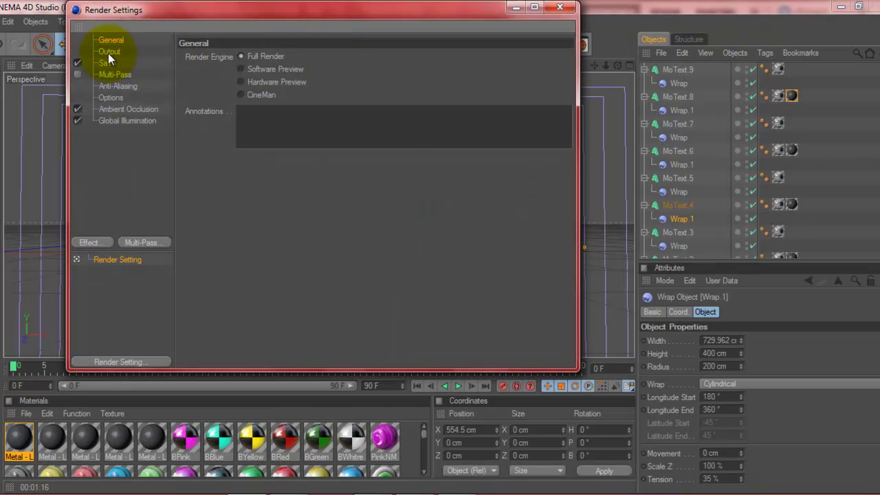
left_click(108, 53)
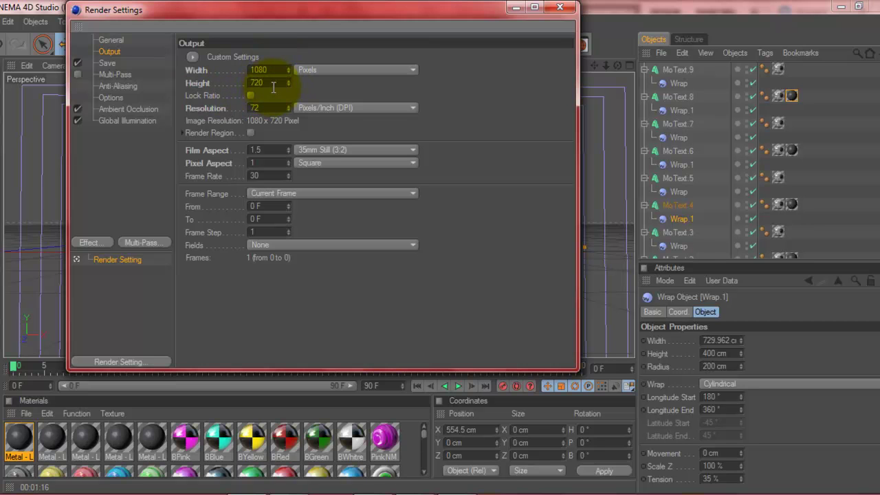
left_click(106, 62)
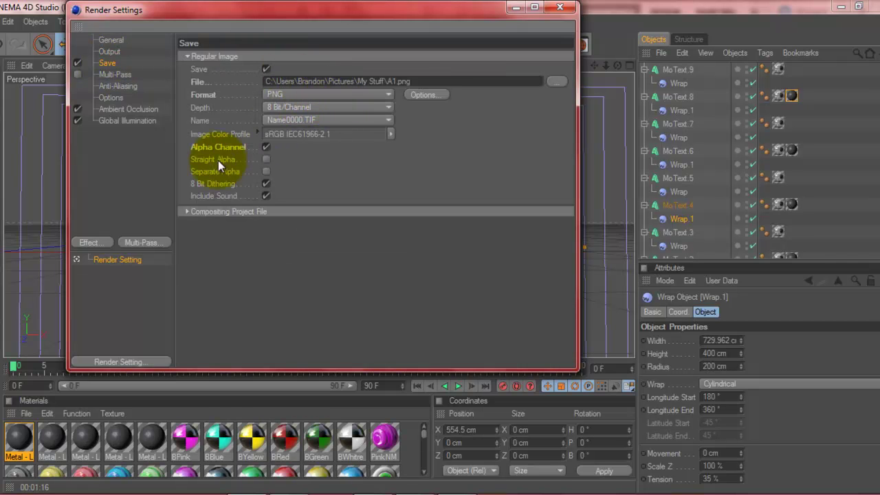
left_click(265, 148)
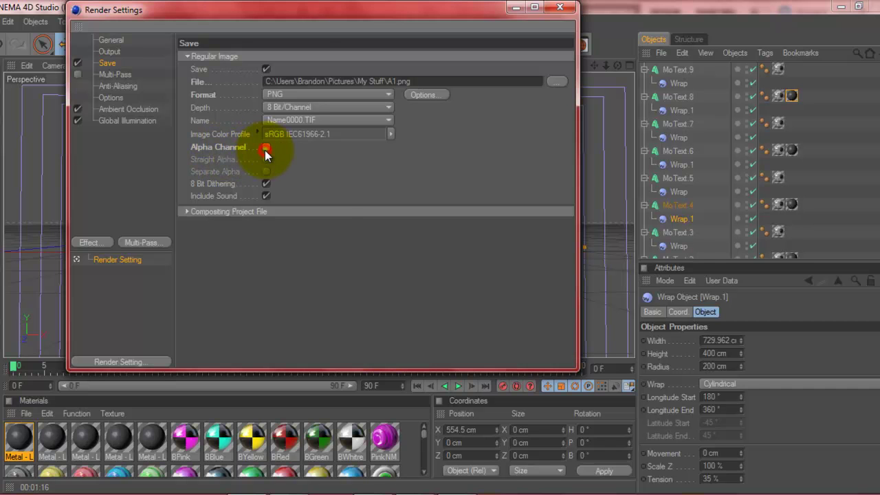
left_click(265, 148)
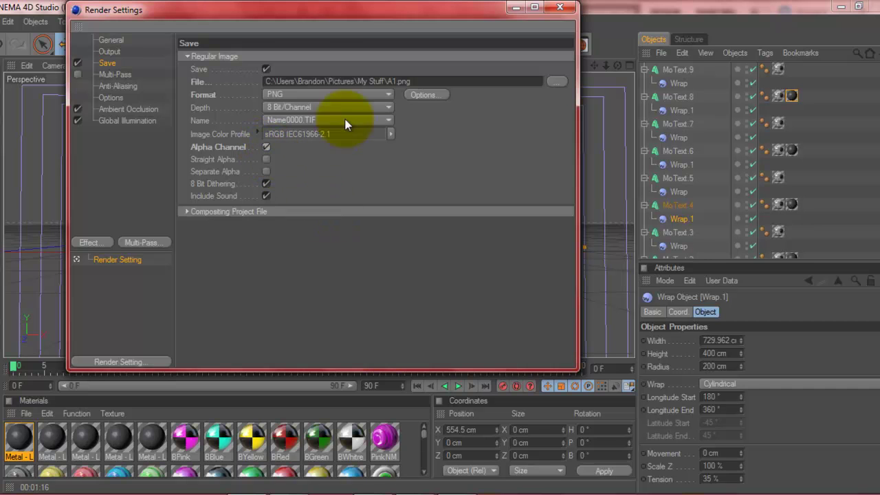
- Review the A1.png save path and the post-effects list without changes, then close Render Settings
left_click(556, 82)
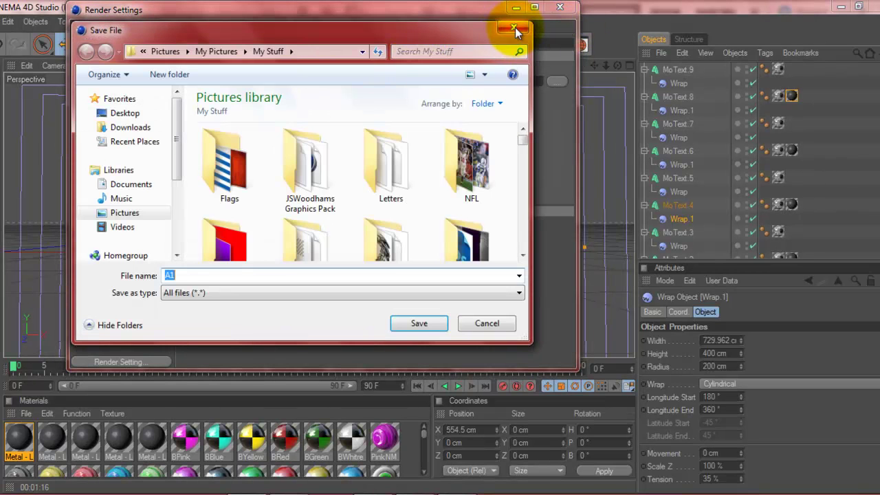
left_click(514, 28)
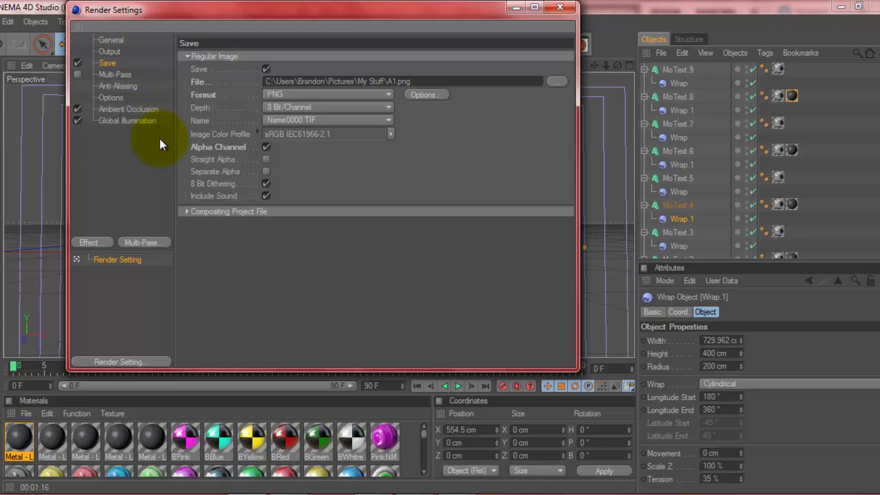
left_click(106, 241)
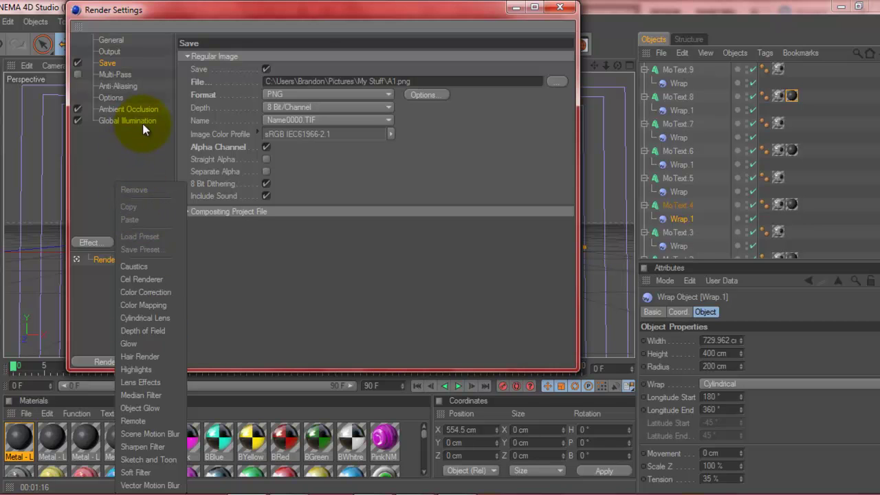
left_click(326, 172)
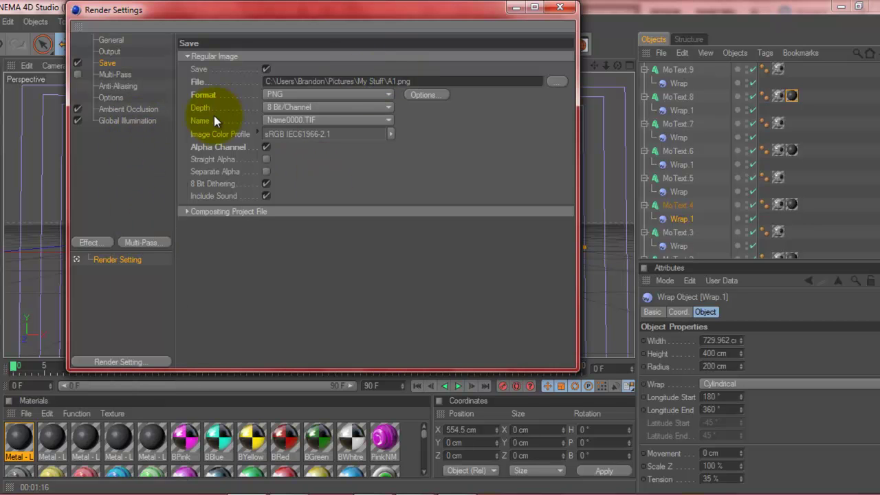
left_click(559, 7)
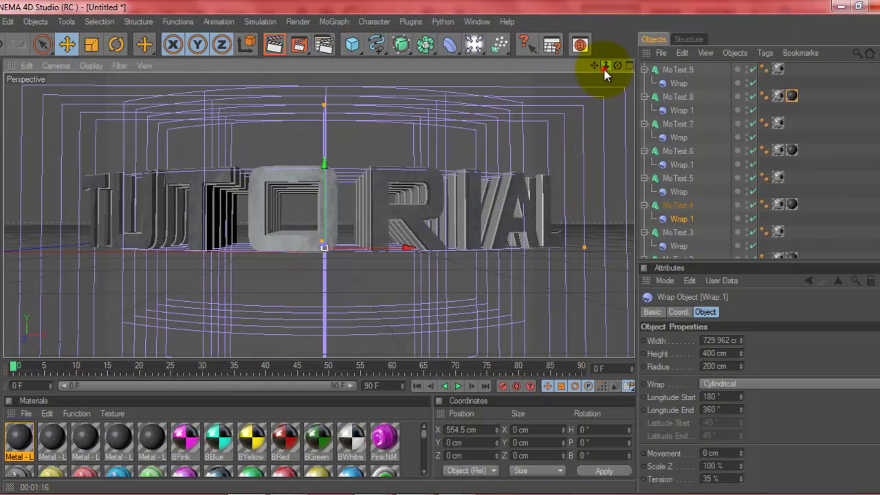
- Dolly back, deselect MoText.4 and its Wrap, and zoom in slightly to fit the text
scroll(436, 247, "down", 5)
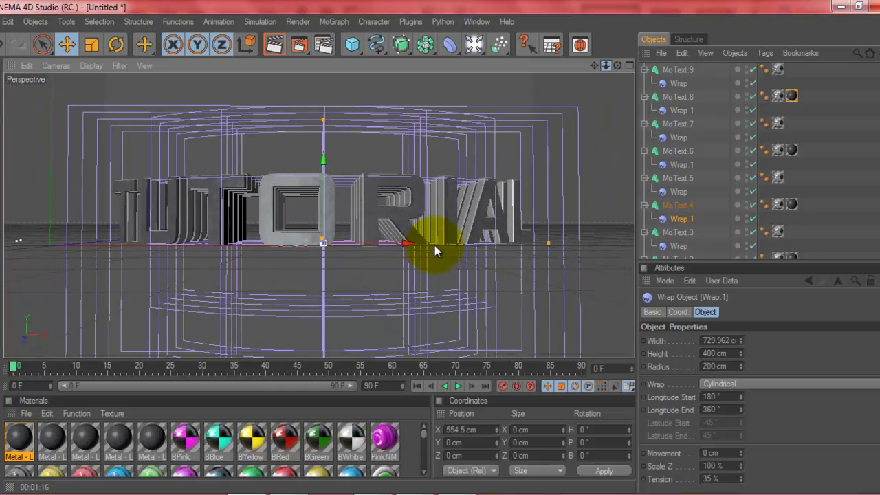
scroll(436, 247, "down", 3)
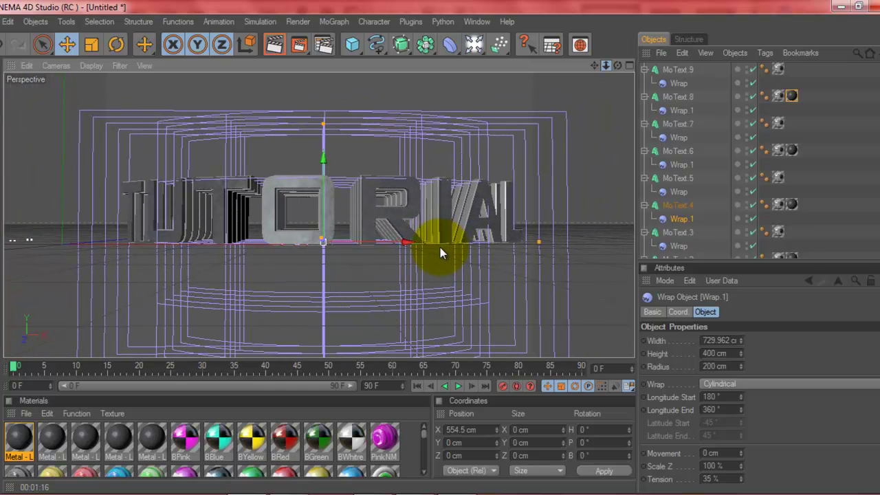
left_click(808, 181)
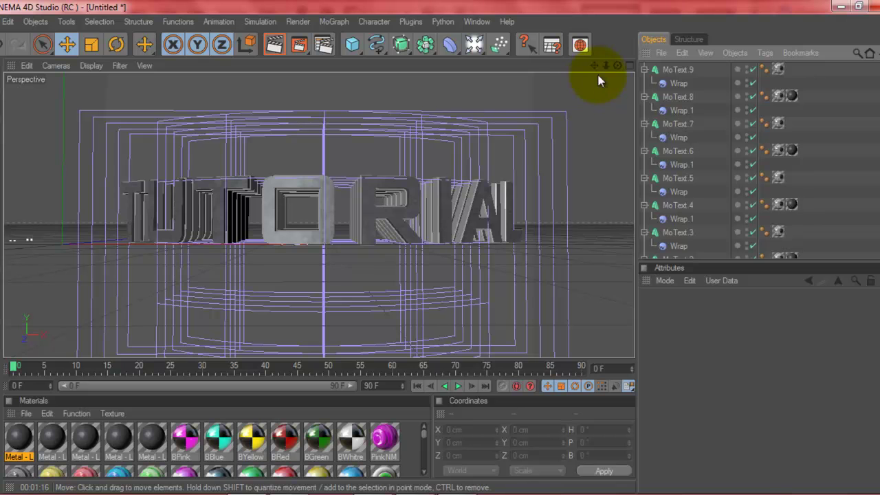
left_click_drag(606, 66, 440, 247)
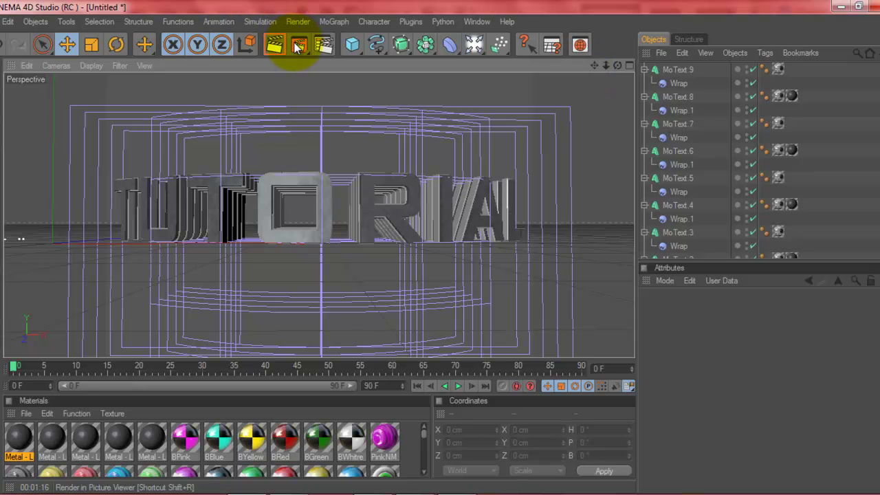
- Render to Picture Viewer, overwrite A1.png, skip the texture warning, and return to Photoshop
left_click_drag(297, 45, 392, 118)
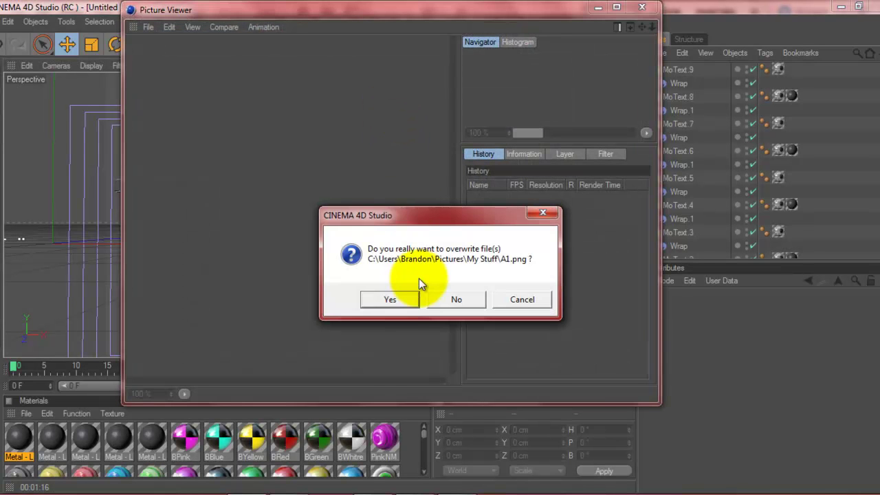
left_click(410, 296)
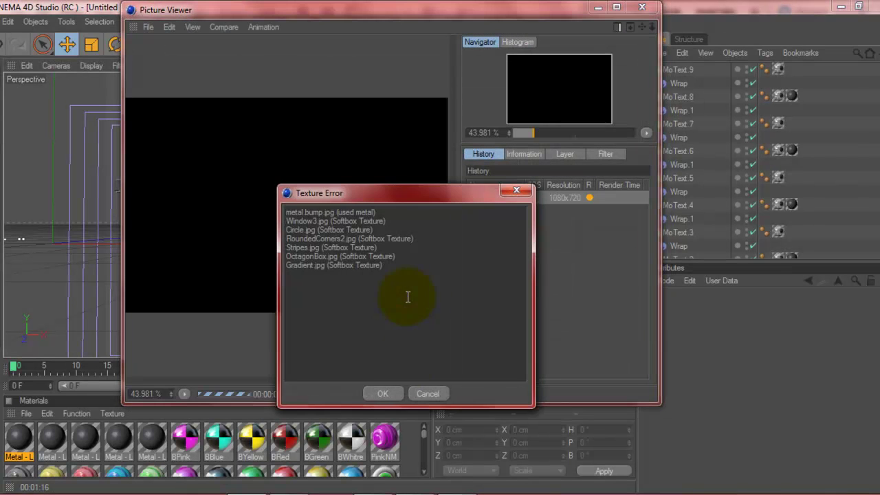
left_click(386, 393)
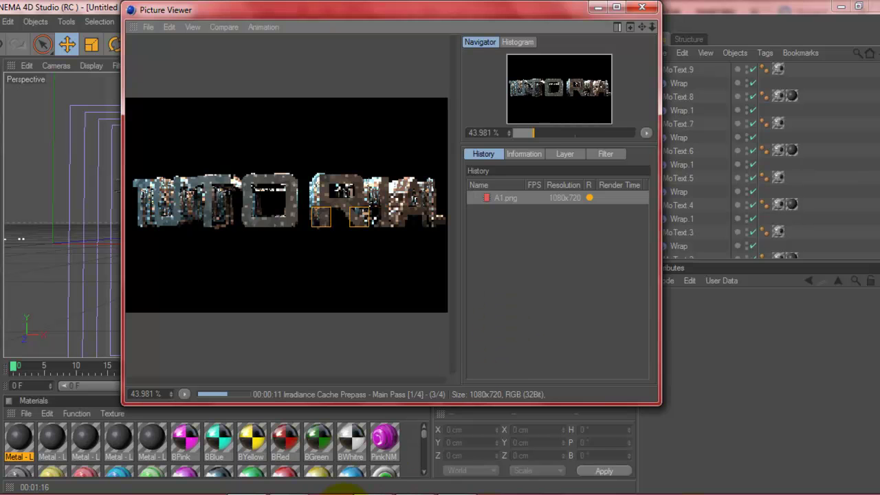
left_click(282, 491)
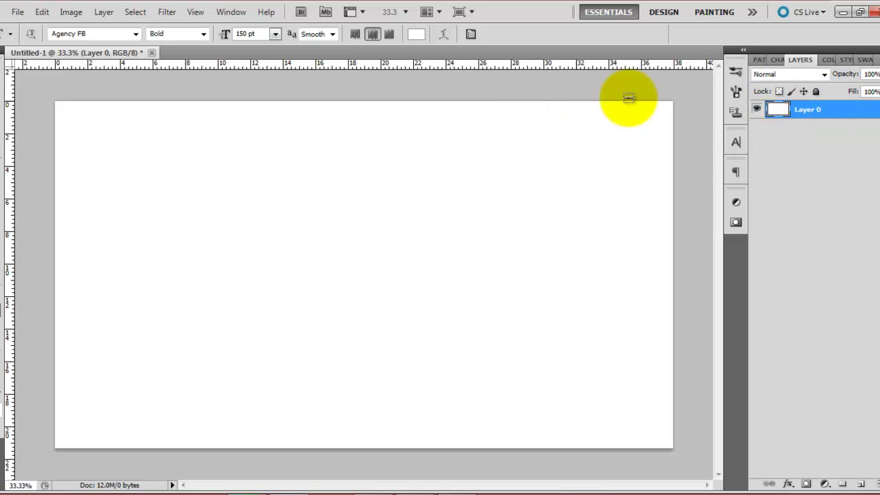
- Add a Gradient Overlay to Layer 0 using the black gradient preset
left_click(837, 105)
double_click(837, 105)
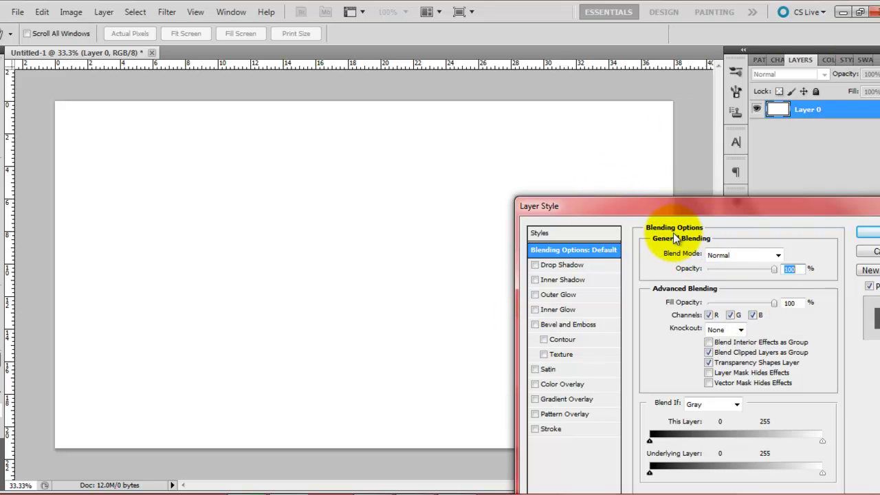
left_click(571, 400)
left_click(771, 282)
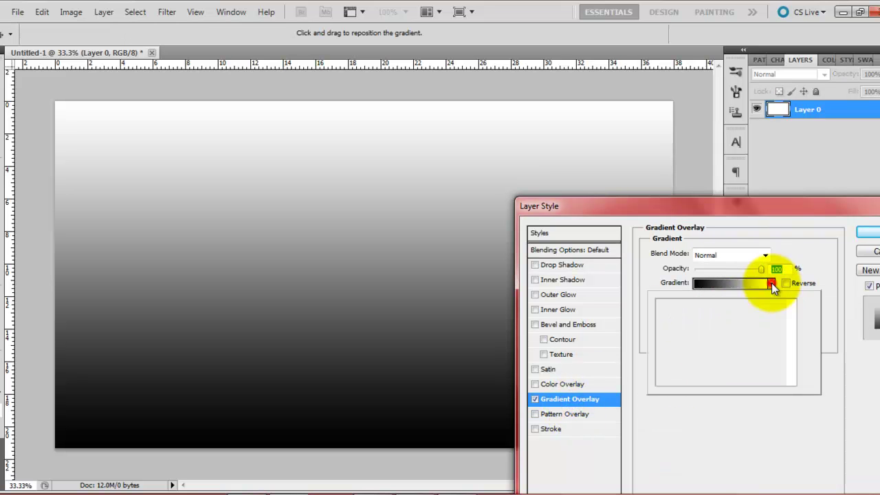
left_click(775, 356)
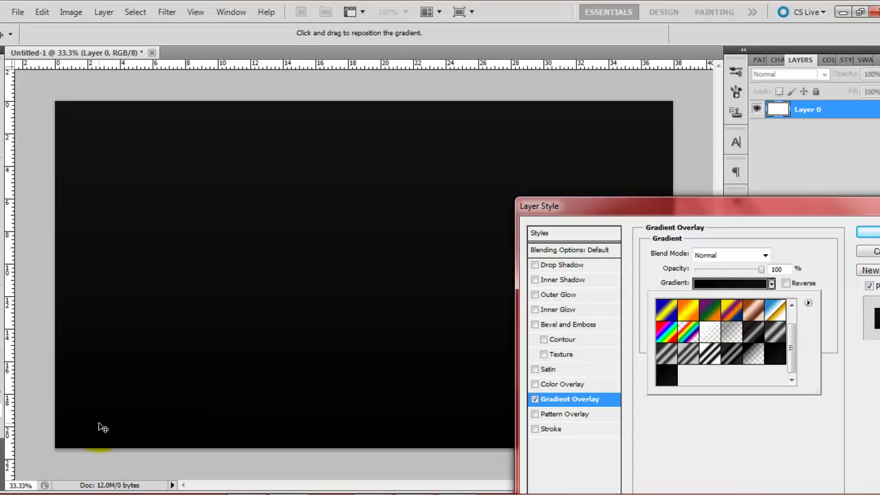
left_click_drag(99, 424, 113, 212)
left_click_drag(130, 139, 266, 193)
left_click(832, 314)
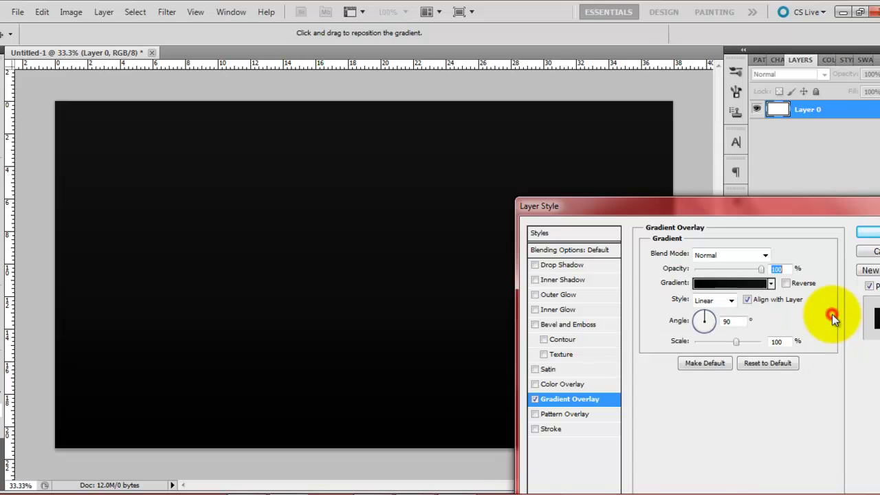
- Set the gradient to Radial, reversed, at 150% scale, and apply the style
left_click(733, 301)
left_click(717, 332)
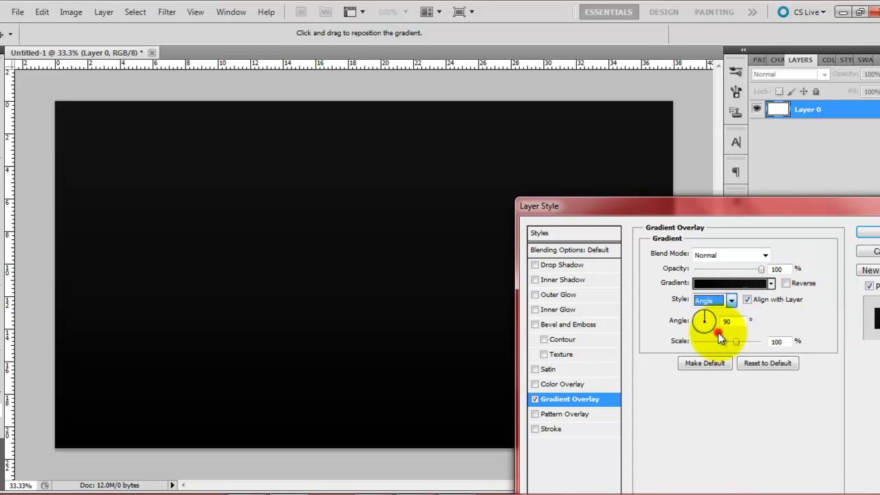
left_click(730, 302)
left_click(721, 322)
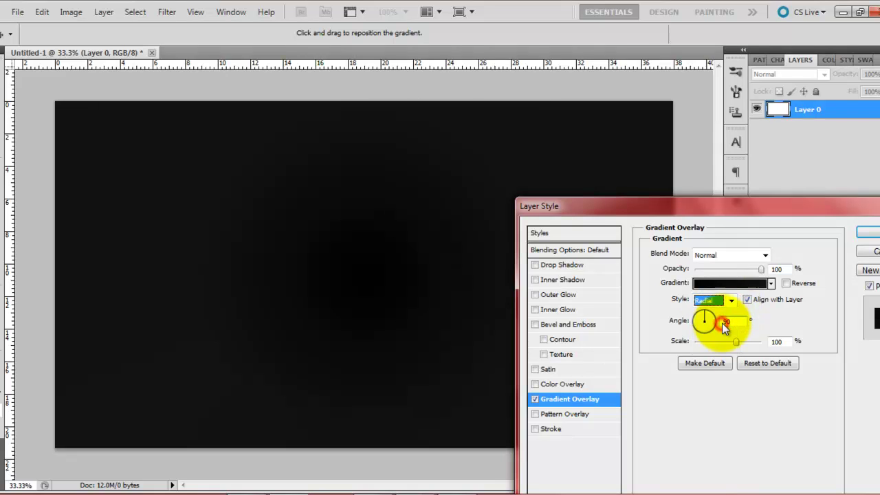
left_click(784, 283)
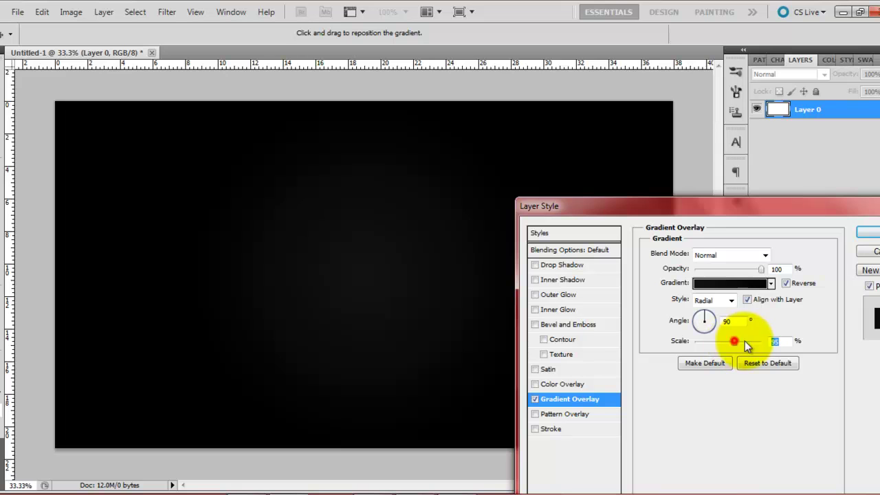
left_click_drag(745, 341, 823, 344)
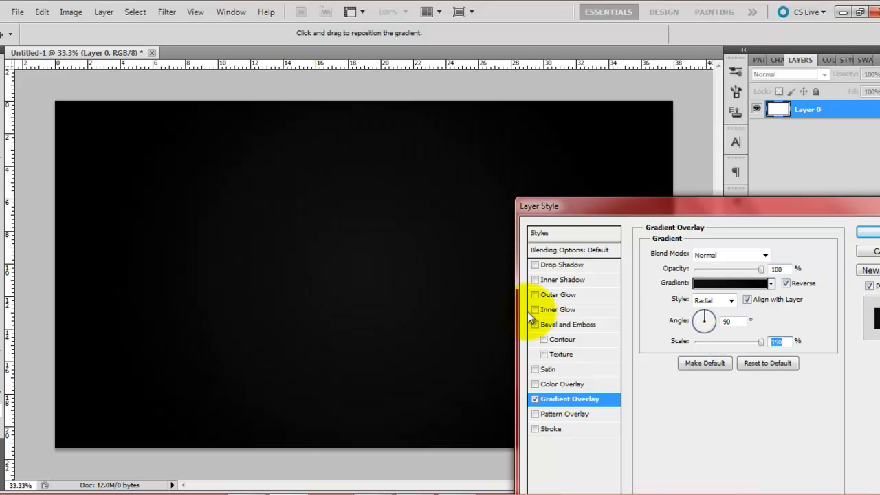
left_click_drag(585, 208, 520, 183)
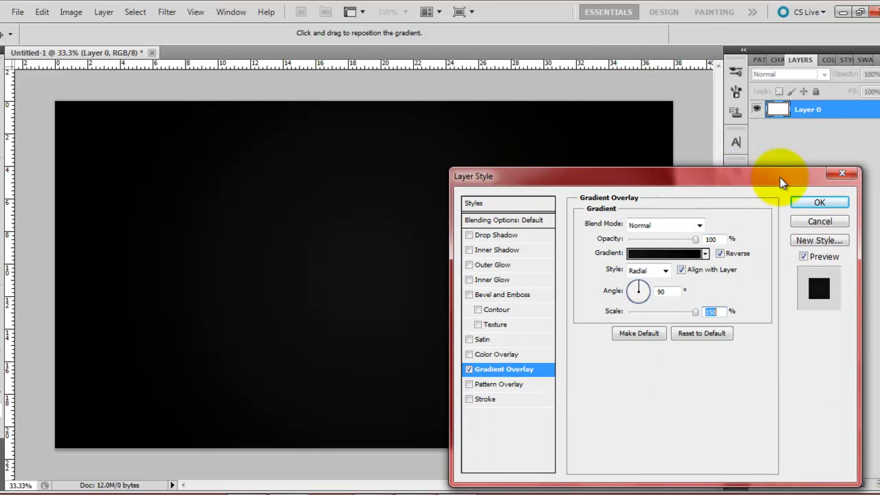
left_click(819, 202)
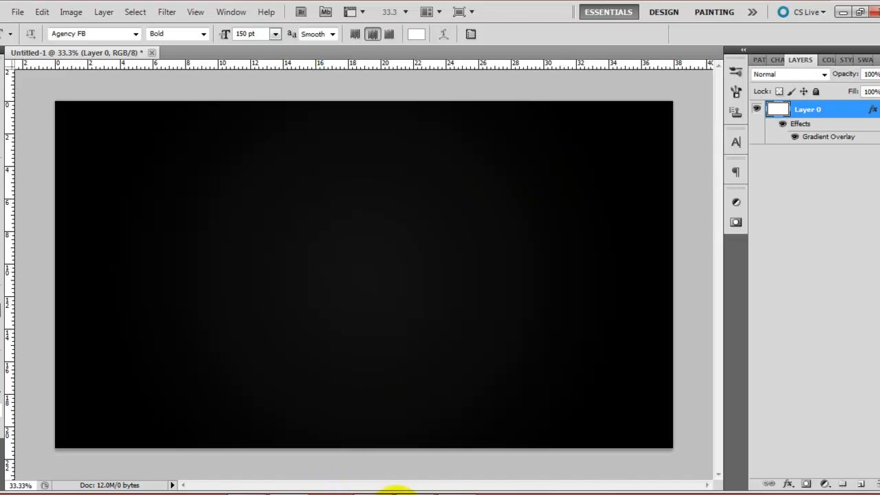
- After checking the Cinema 4D render, place the A9 file from My Stuff into the Photoshop document
left_click(268, 491)
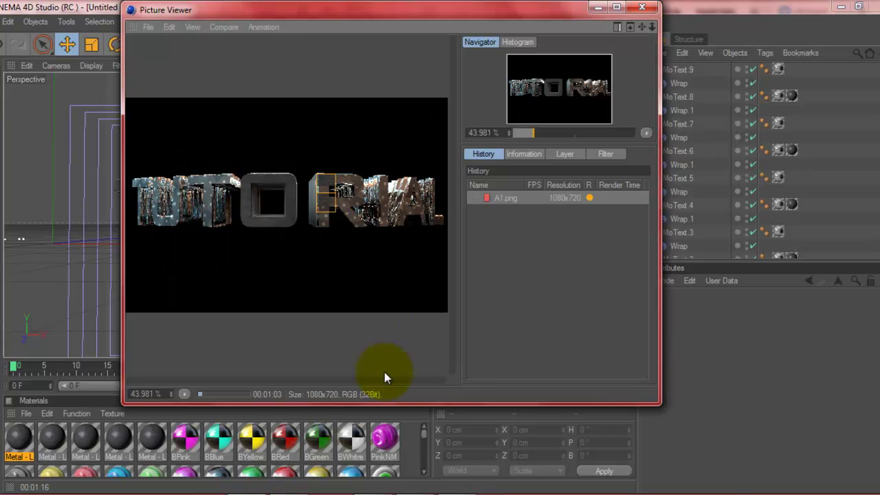
left_click(347, 490)
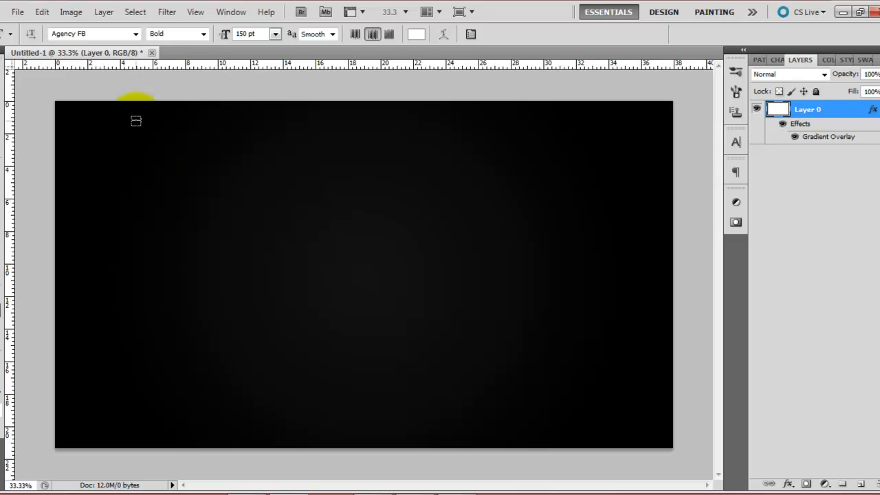
left_click(19, 11)
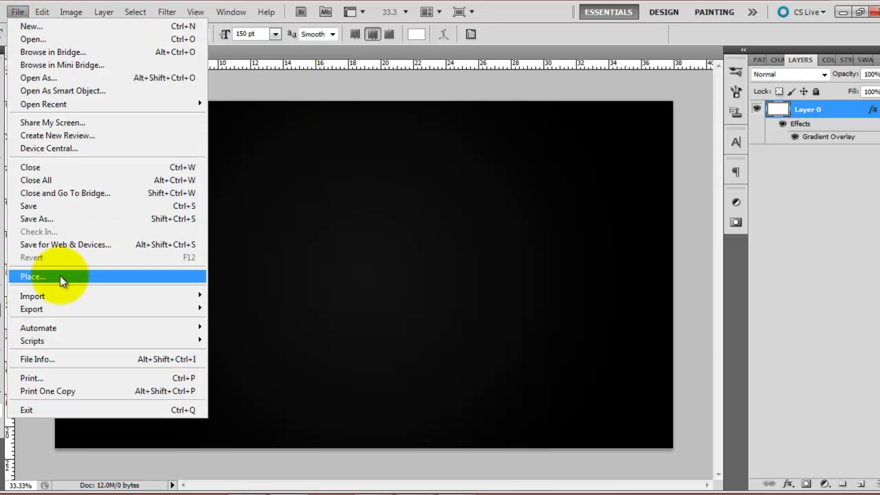
left_click(60, 275)
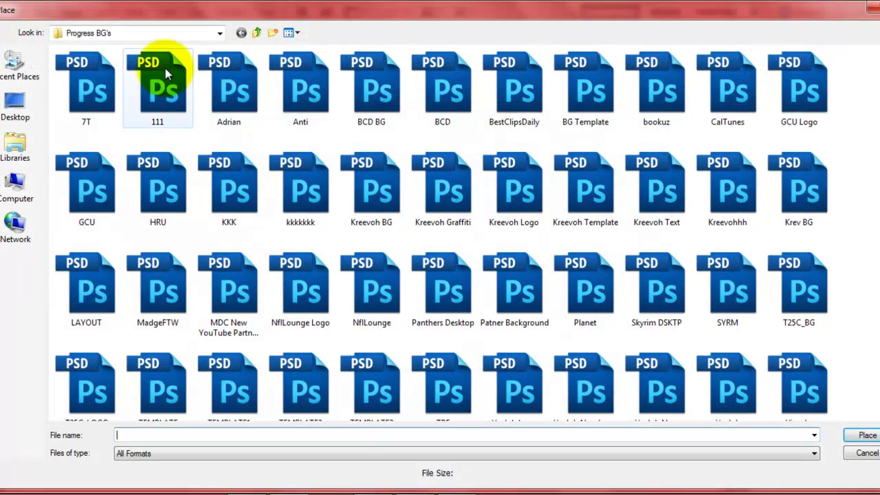
left_click(256, 33)
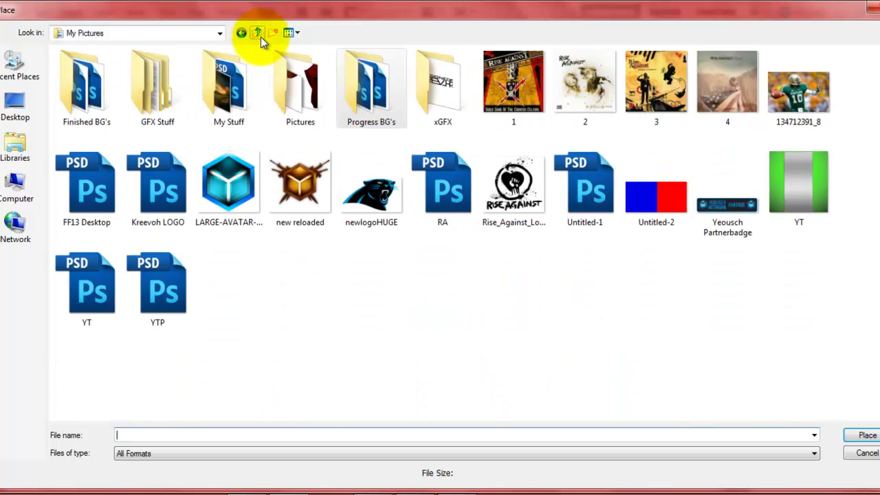
double_click(203, 111)
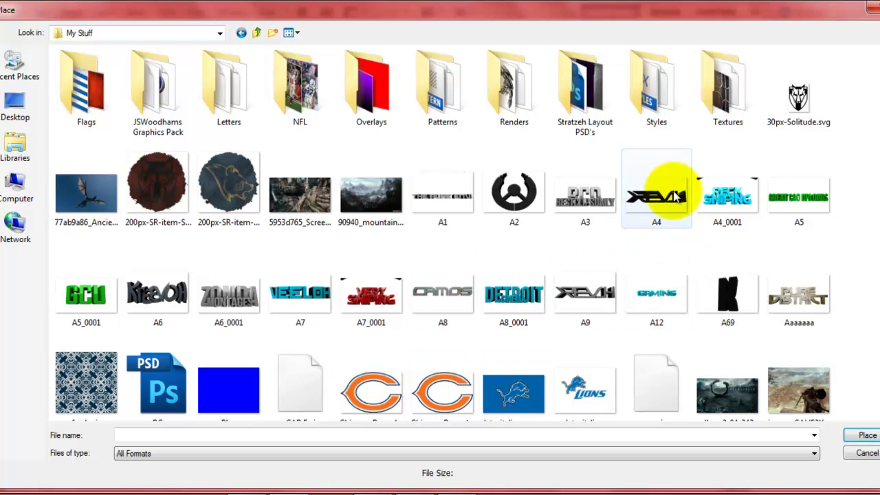
double_click(597, 296)
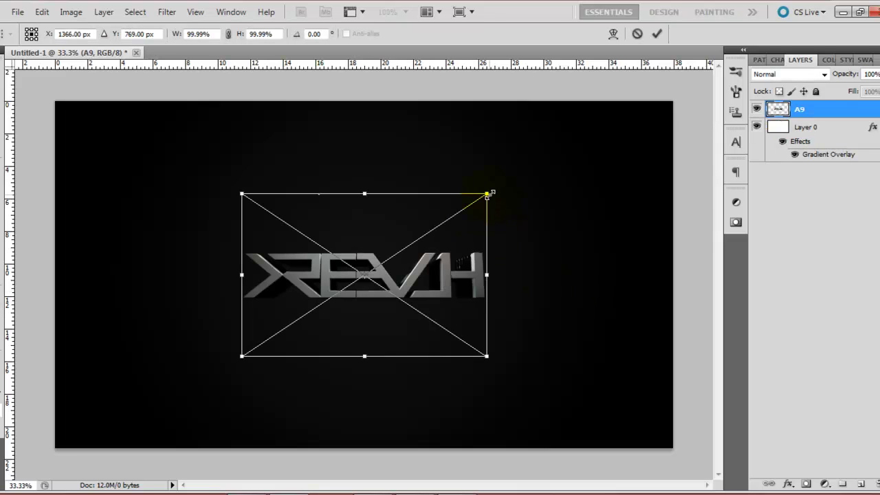
- Scale the placed A9 render to about 143%, centre it and commit
left_click_drag(487, 194, 624, 171, "shift")
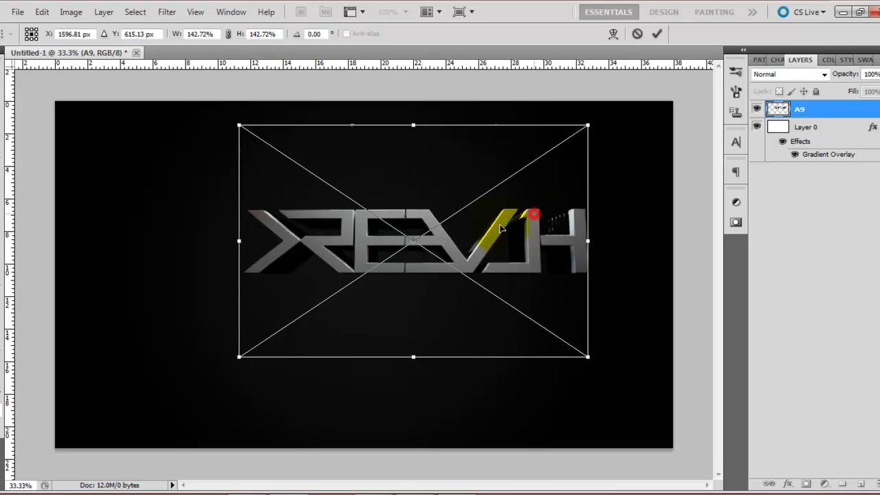
left_click_drag(535, 214, 472, 244)
key("Return")
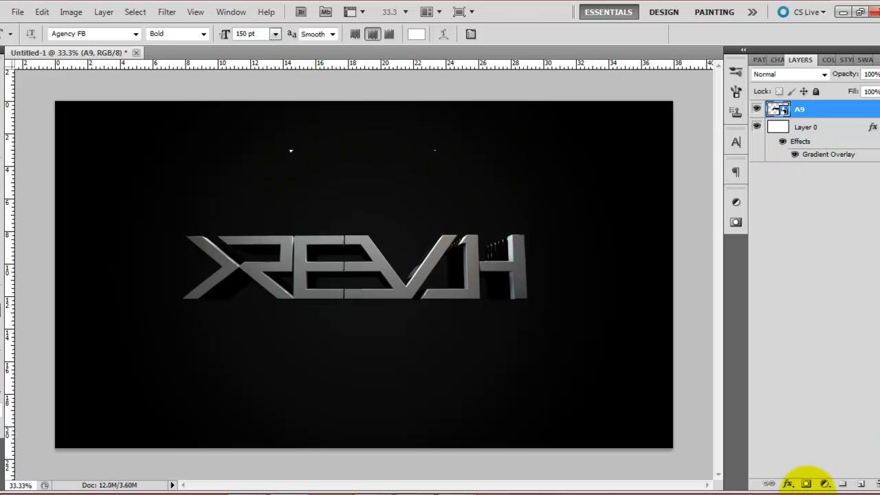
- Add a layer mask to A9 and paint black over the white specks along the top
left_click(805, 485)
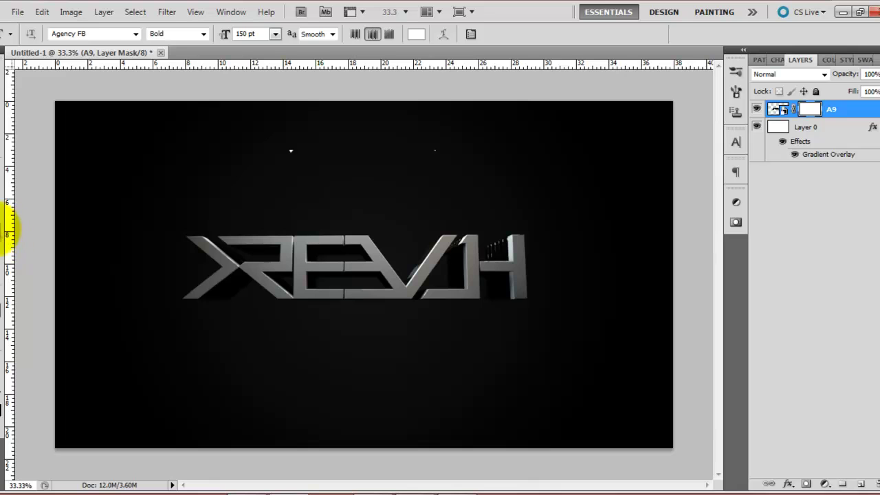
left_click(3, 227)
left_click(334, 131)
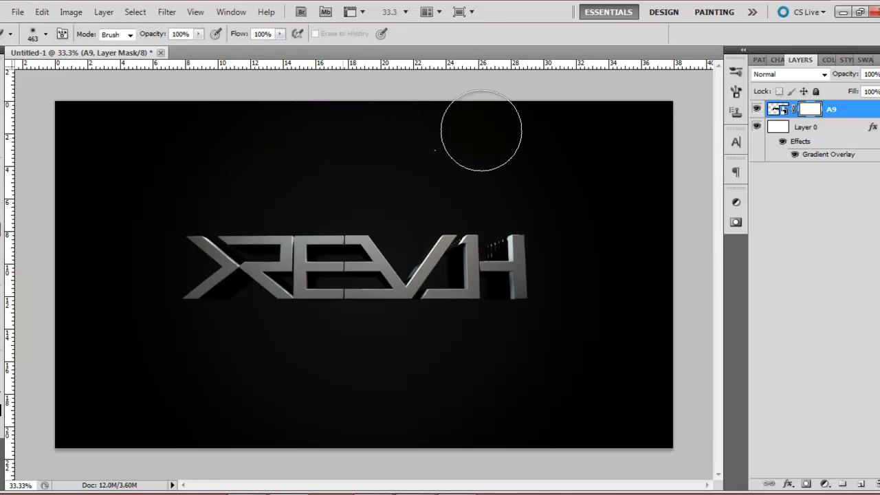
left_click(448, 151)
mouse_move(448, 150)
left_mouse_down()
mouse_move(351, 162)
mouse_move(176, 159)
left_mouse_up()
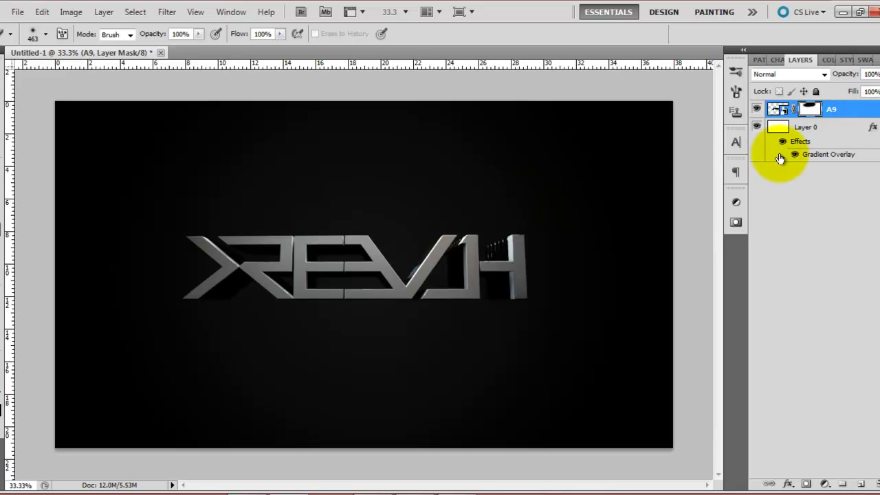
double_click(858, 108)
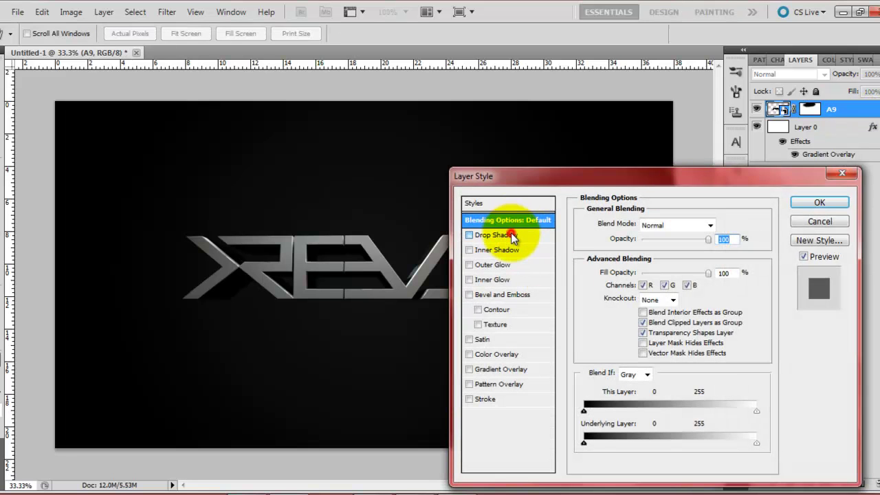
- Add a drop shadow to A9 without global light: distance 0, spread 20%, size 40 px
left_click(512, 236)
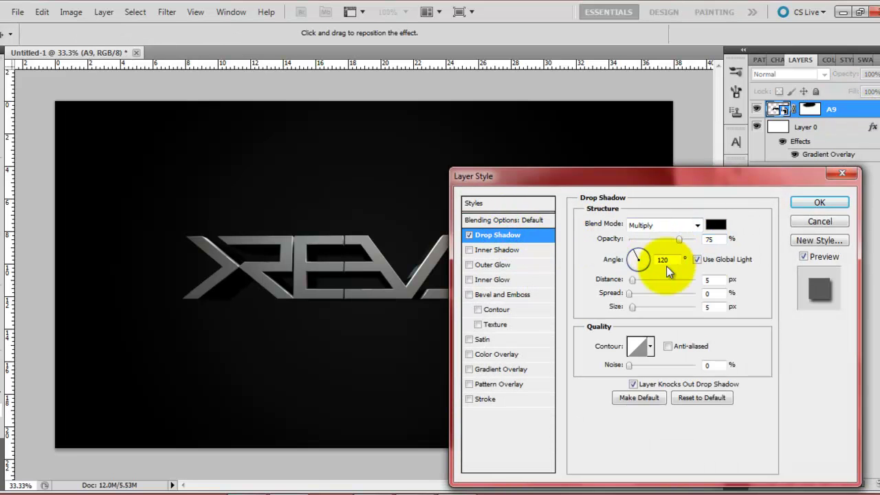
left_click(697, 259)
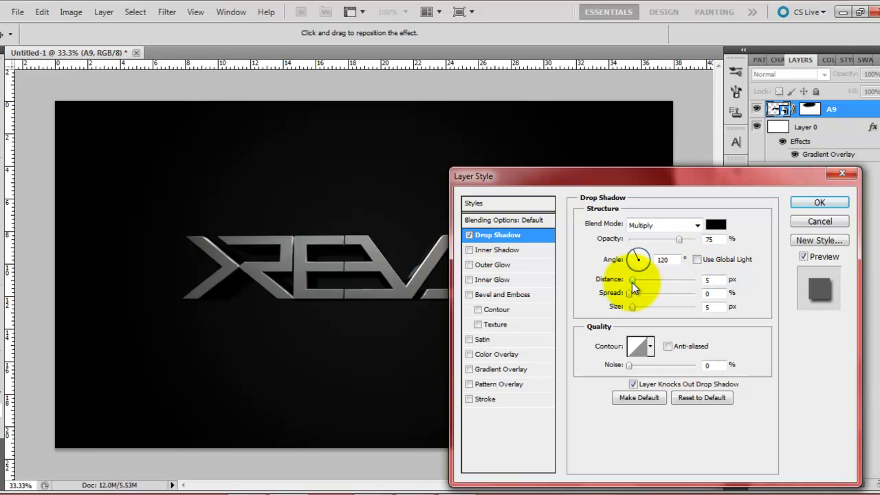
left_click_drag(632, 282, 644, 311)
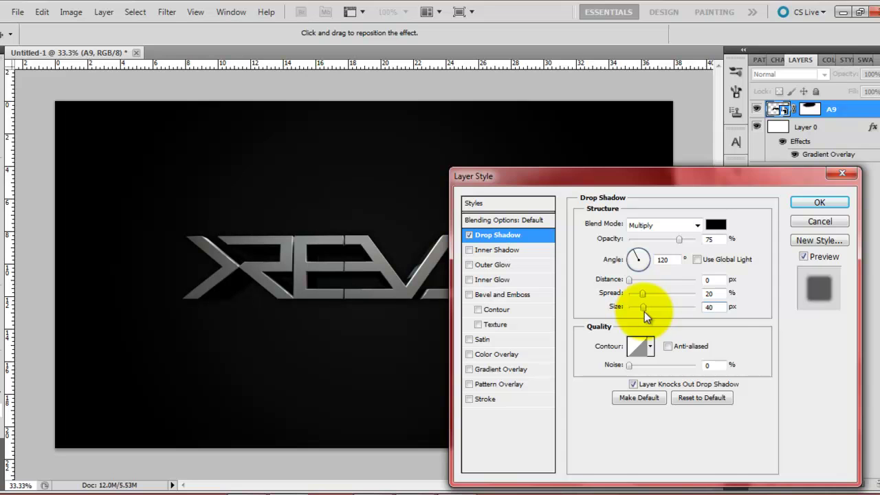
left_click_drag(676, 182, 818, 142)
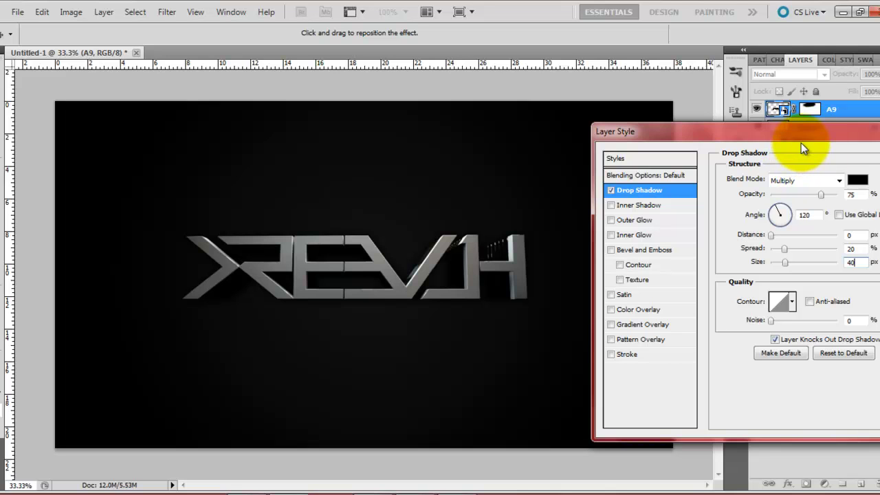
- Add a black-to-white Gradient Overlay to A9 in Overlay mode at 85% opacity
left_click(643, 325)
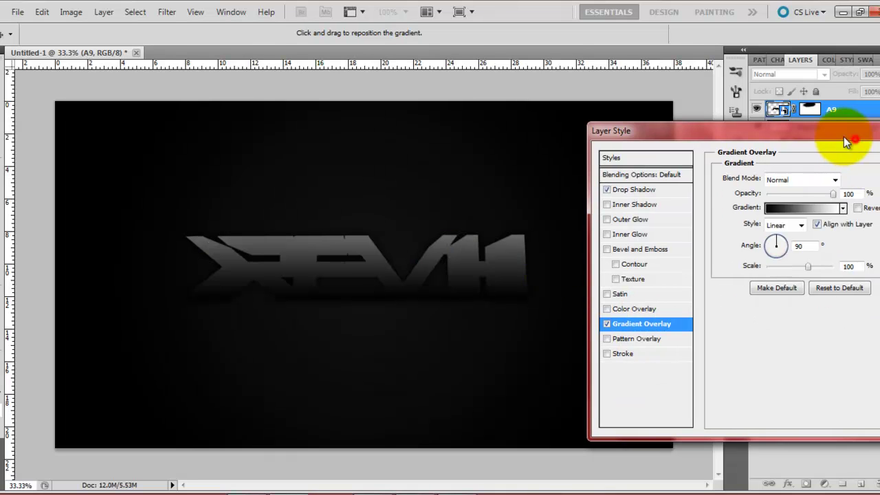
left_click_drag(843, 137, 791, 127)
left_click(795, 199)
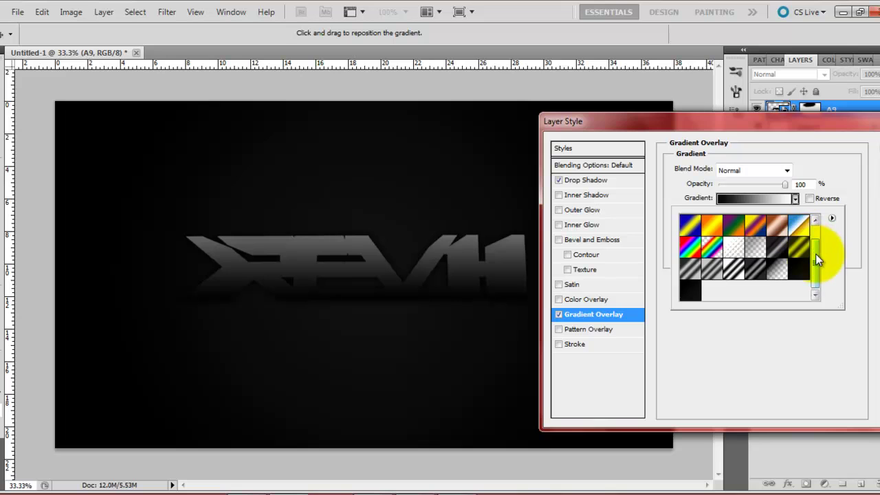
left_click_drag(815, 254, 814, 220)
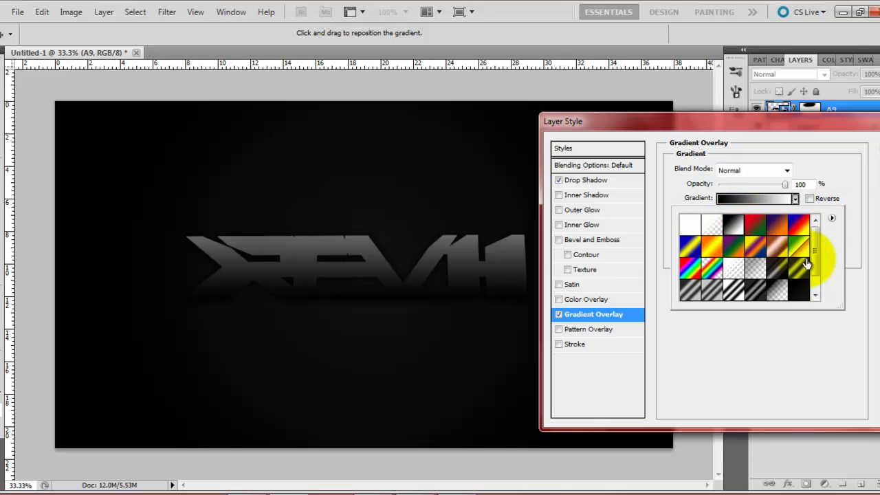
left_click(849, 177)
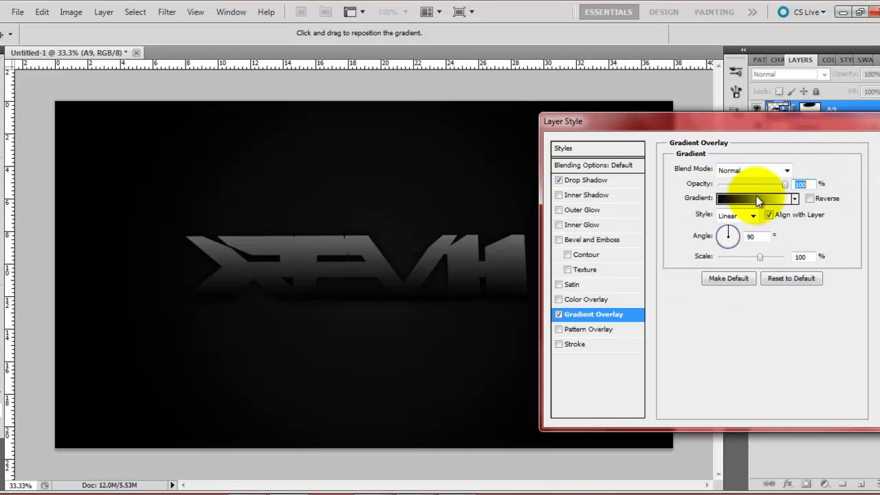
left_click(756, 169)
left_click(732, 167)
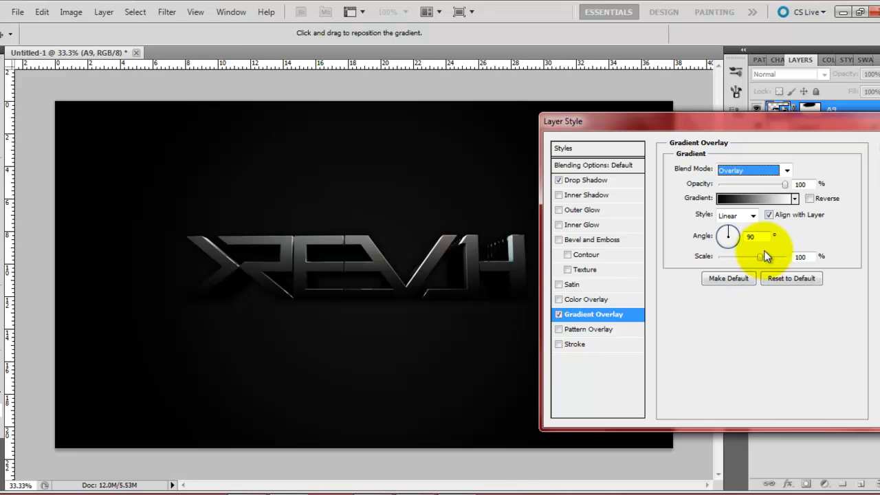
left_click(506, 493)
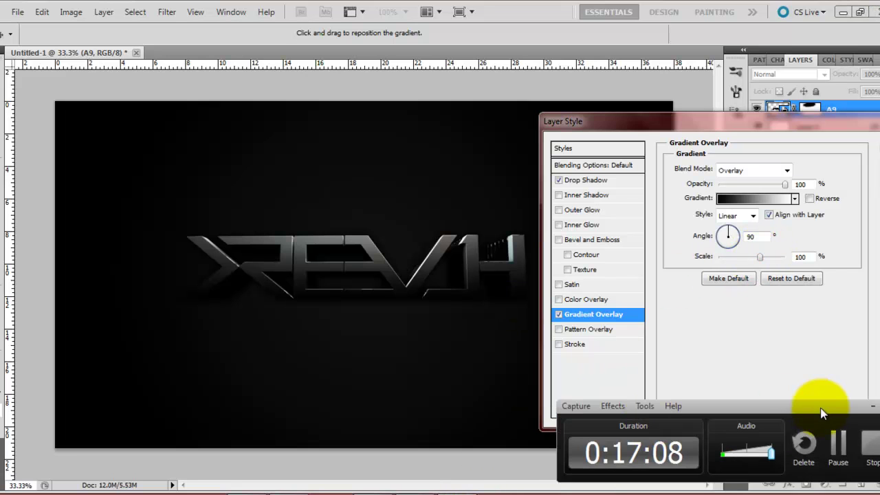
left_click(844, 419)
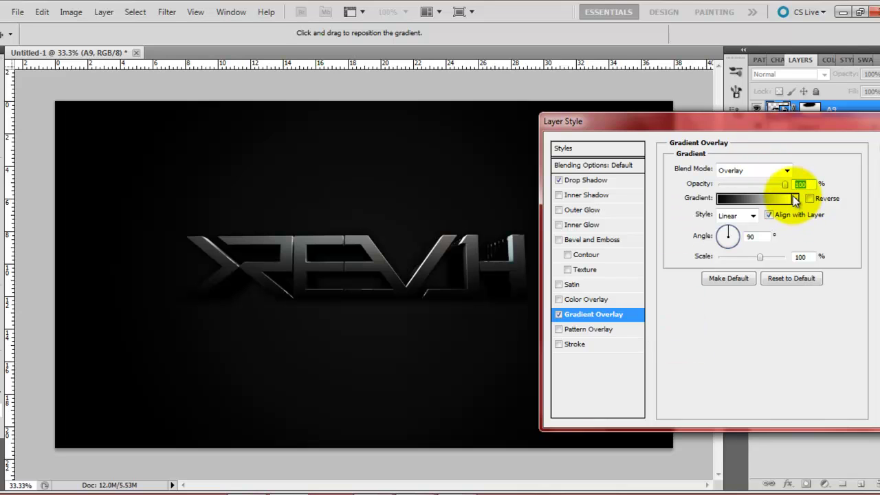
mouse_move(786, 185)
left_mouse_down()
mouse_move(742, 183)
mouse_move(775, 186)
left_mouse_up()
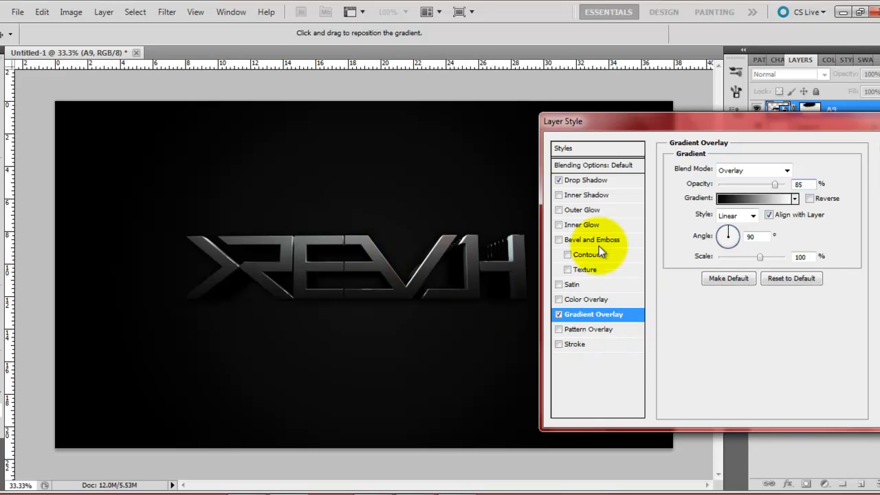
- Add a dark grunge Pattern Overlay in Overlay mode at 50% opacity, apply it, and compare with the Cinema 4D render
left_click(595, 329)
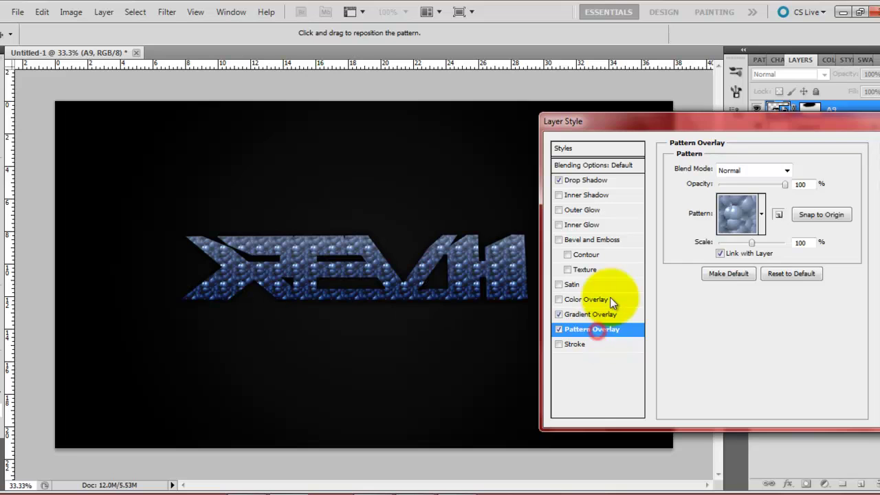
left_click(760, 214)
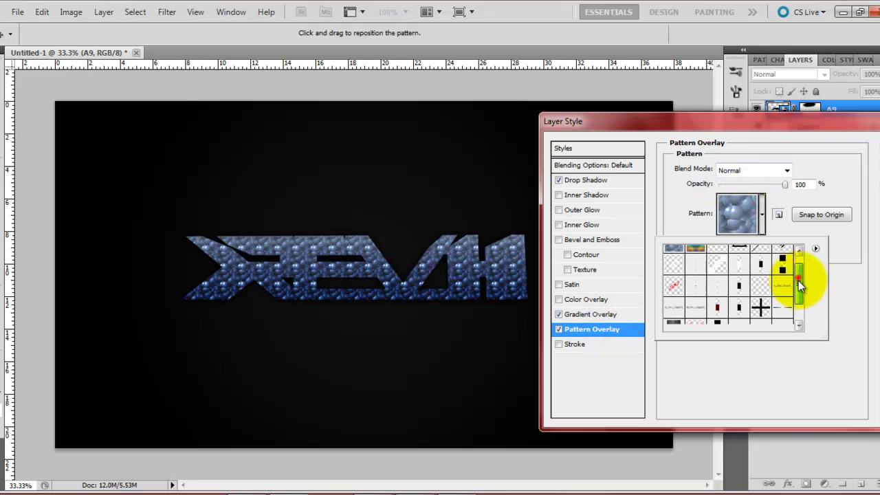
left_click_drag(798, 281, 796, 335)
left_click(675, 301)
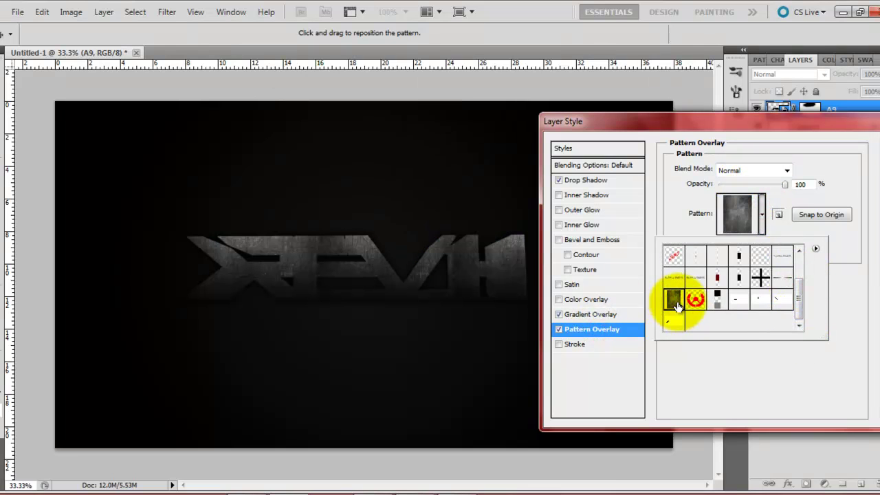
left_click(731, 171)
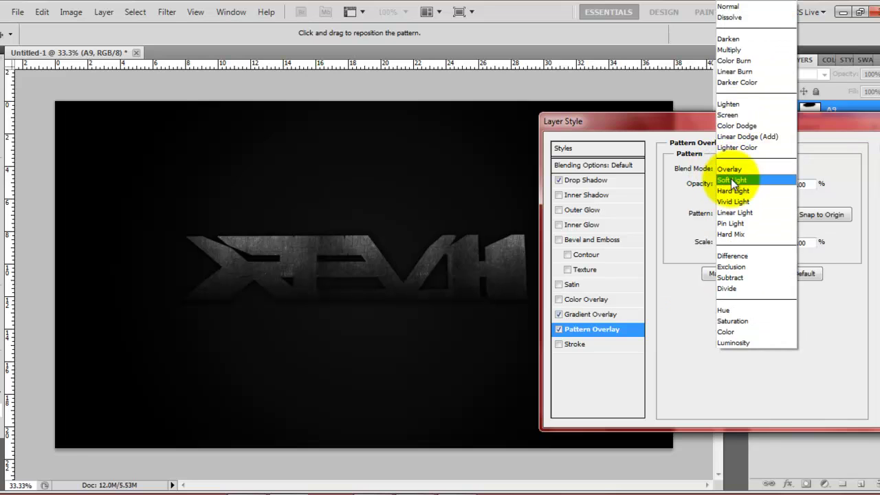
left_click(731, 172)
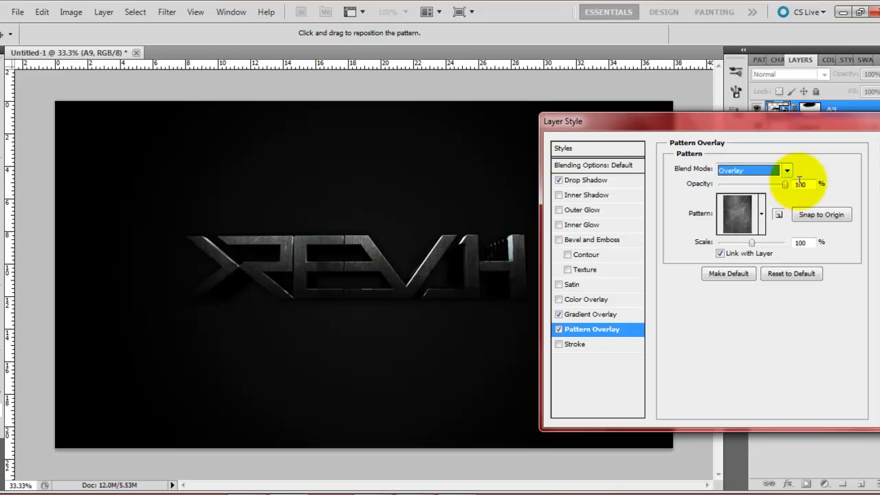
left_click_drag(786, 184, 751, 186)
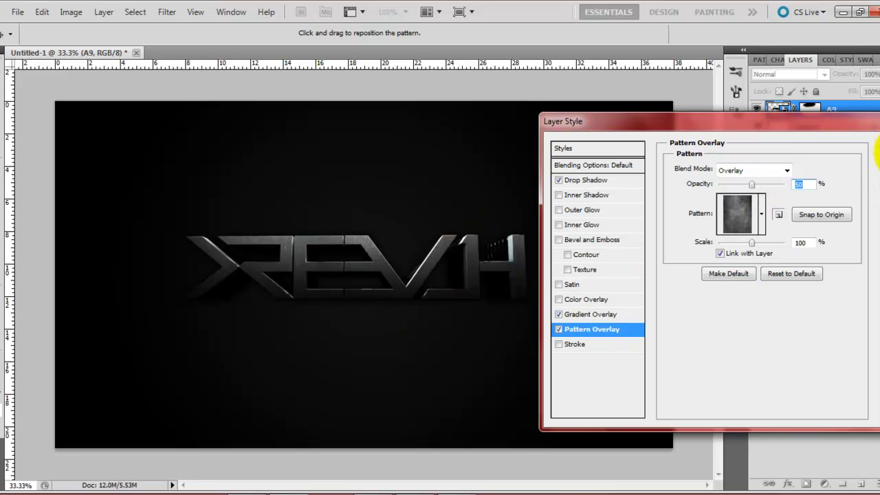
left_click(878, 147)
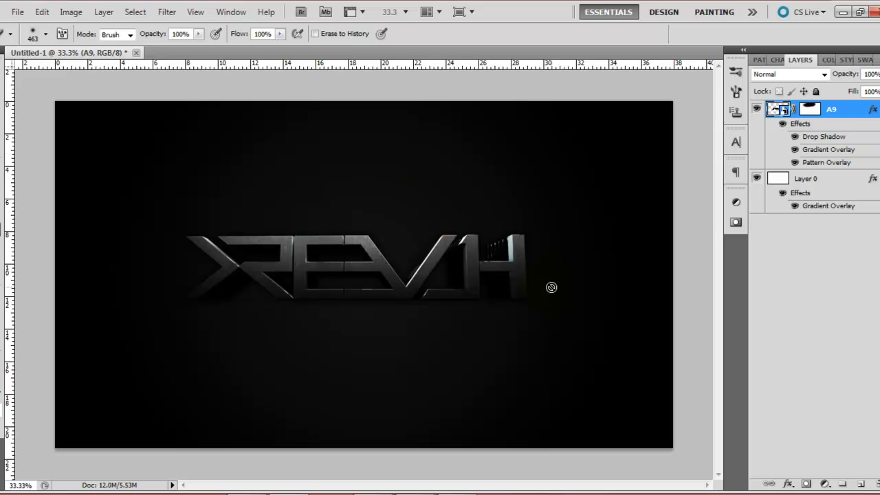
left_click(236, 485)
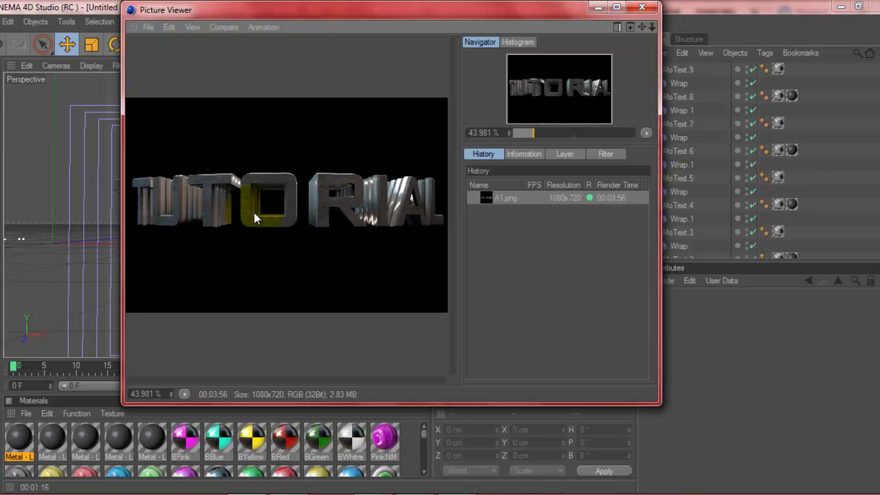
left_click(295, 488)
- Place the A1 TUTORIAL render, scaled to about 169% and centred on the canvas
left_click(18, 11)
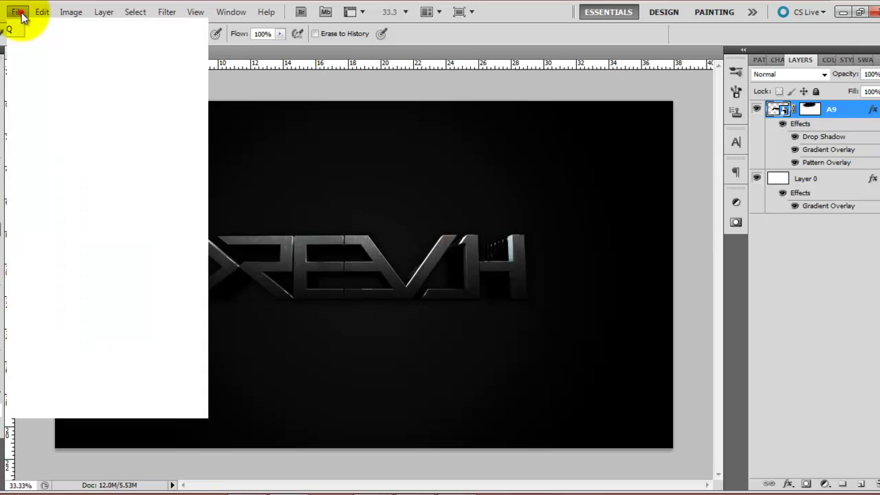
left_click(66, 276)
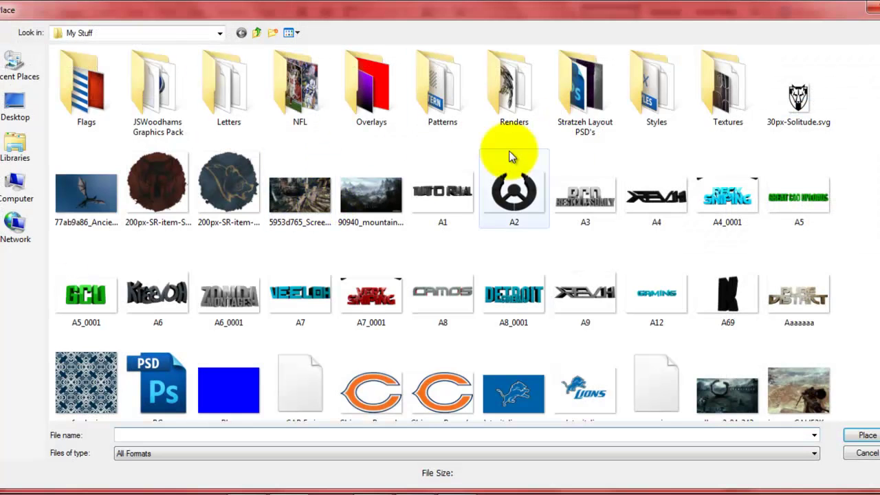
left_click(443, 193)
double_click(443, 191)
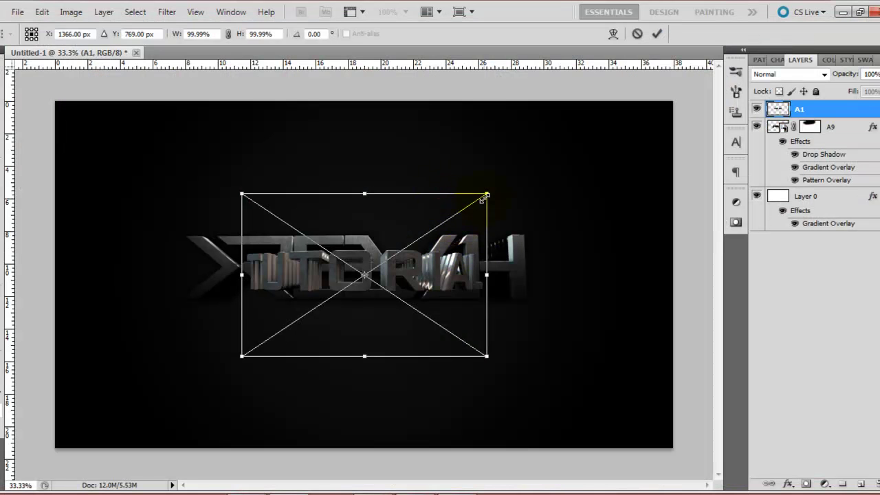
left_click_drag(484, 197, 708, 168, "shift")
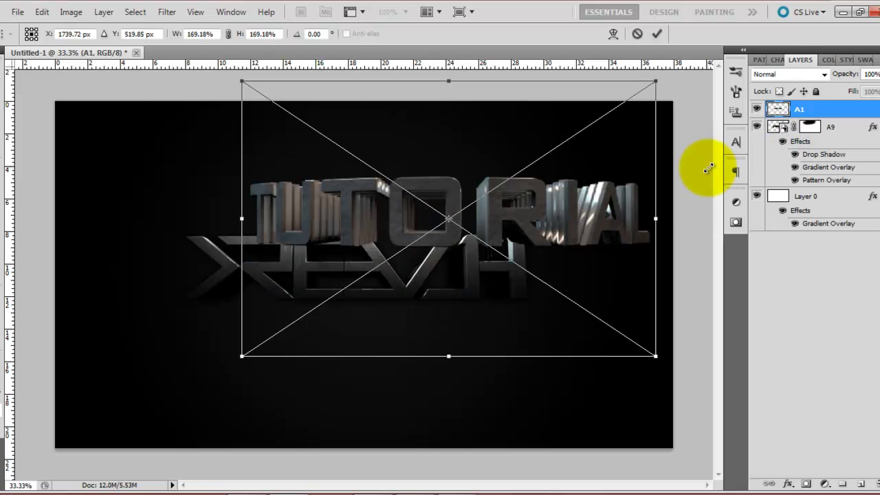
left_click_drag(597, 248, 507, 290)
key("Return")
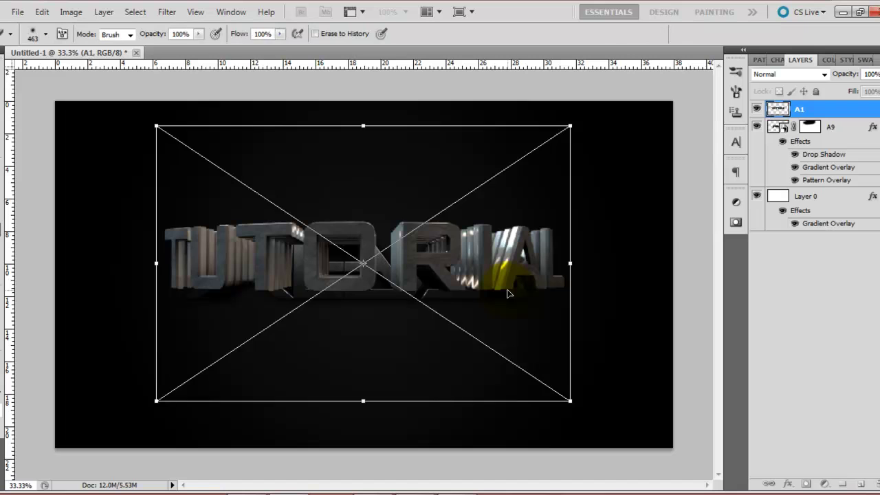
- Toggle A9's visibility to compare, then select the A9 layer
left_click(768, 205)
left_click(756, 127)
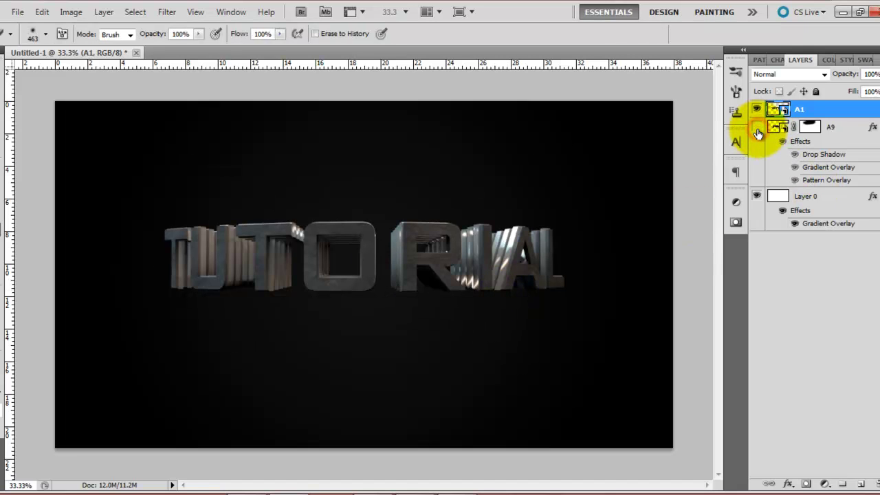
left_click(756, 126)
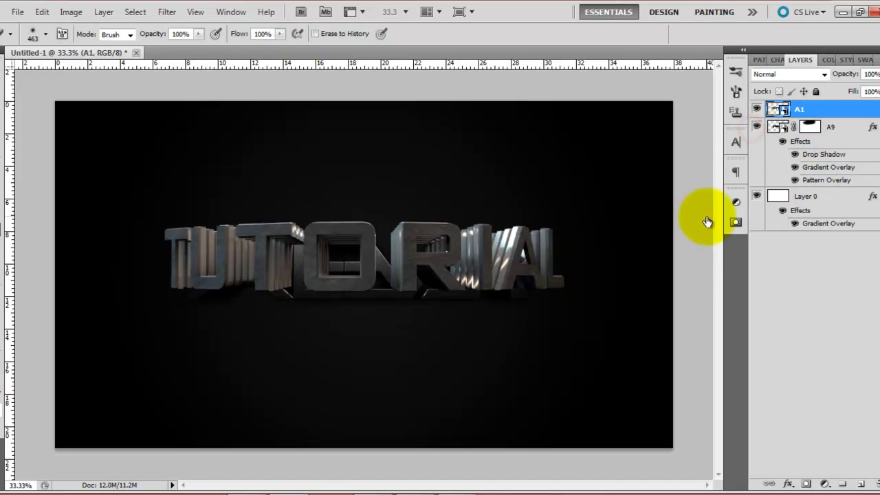
left_click(776, 126)
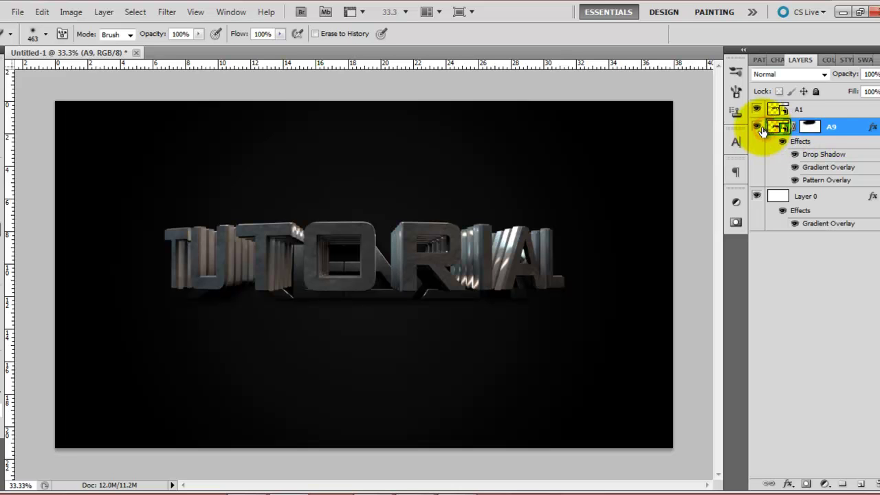
- Copy A9's layer style, hide A9, and paste the style onto the A1 layer
right_click(832, 129)
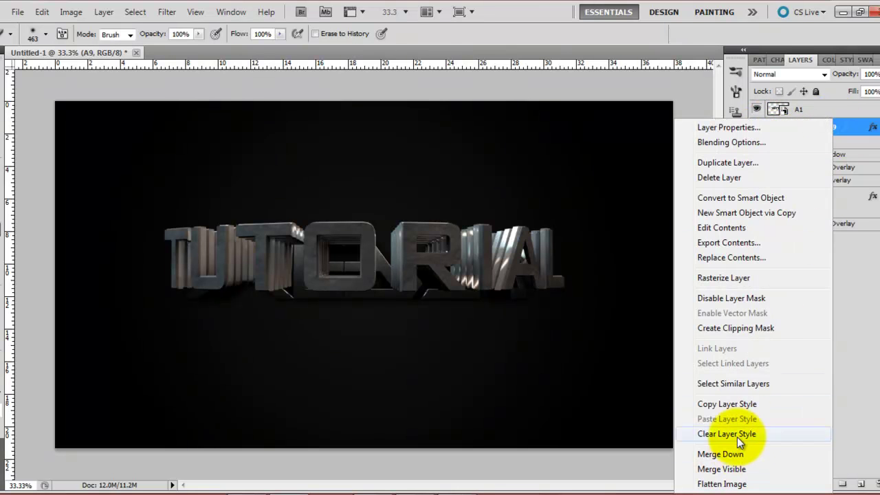
left_click(735, 405)
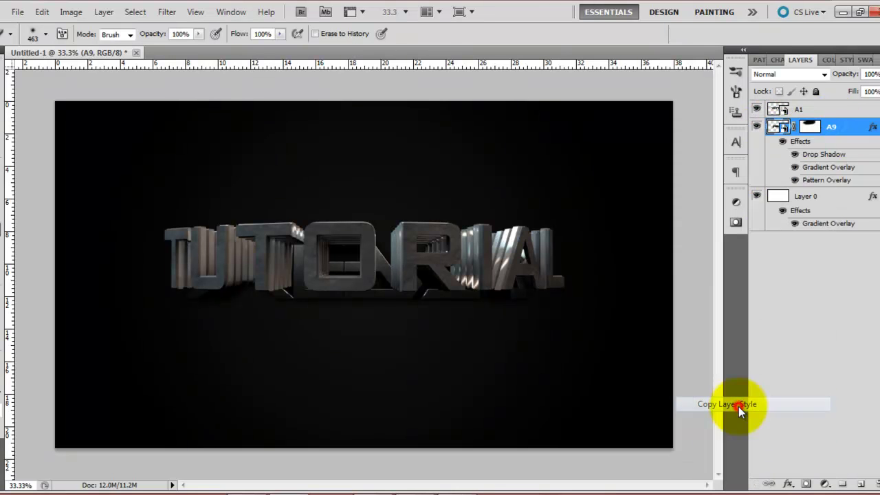
left_click(756, 126)
right_click(859, 108)
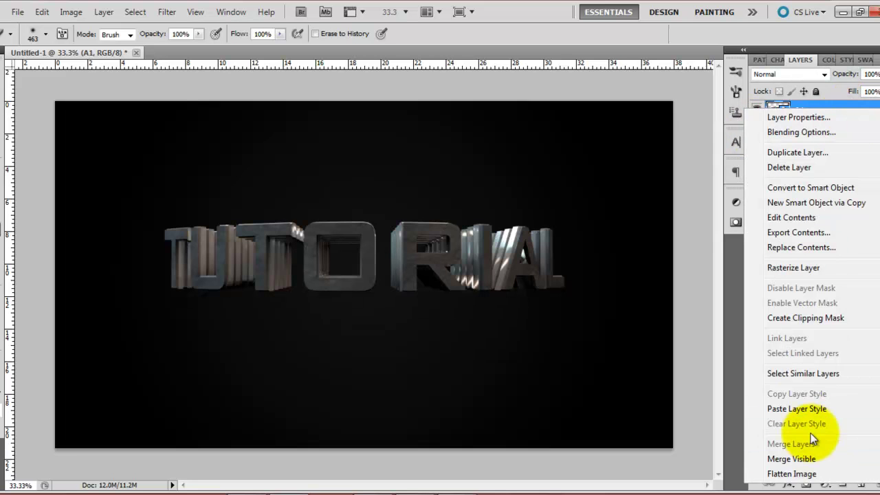
left_click(806, 409)
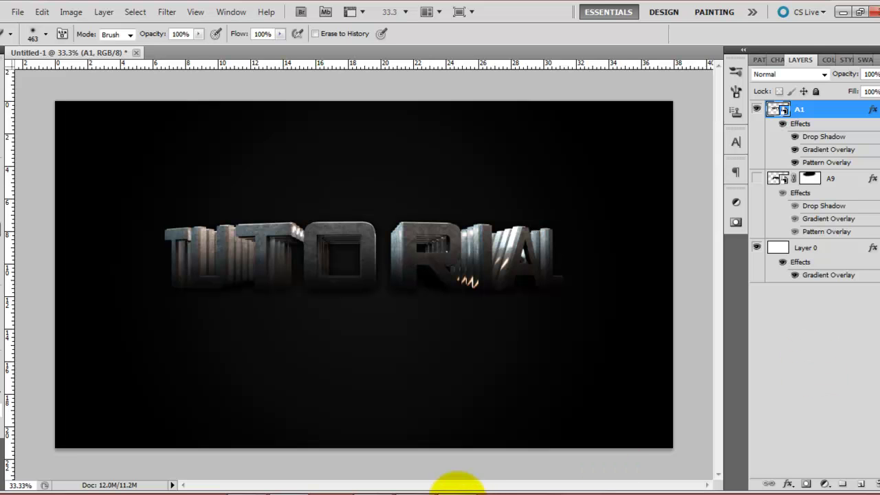
left_click(481, 489)
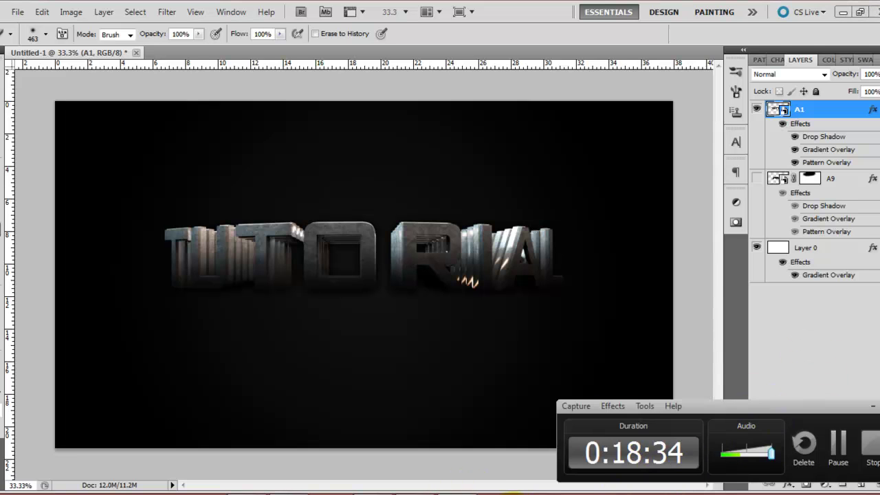